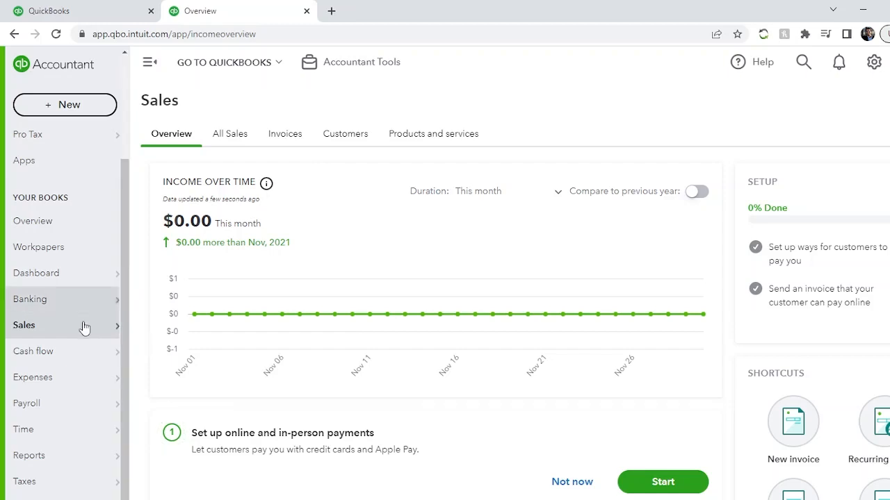
Open the Customers list under Sales and start adding a new customer
mouse_move(33, 328)
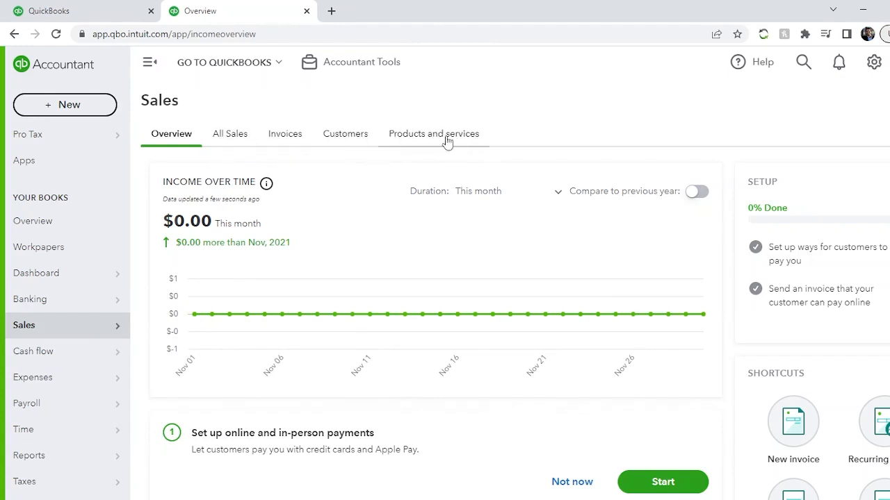
mouse_move(97, 335)
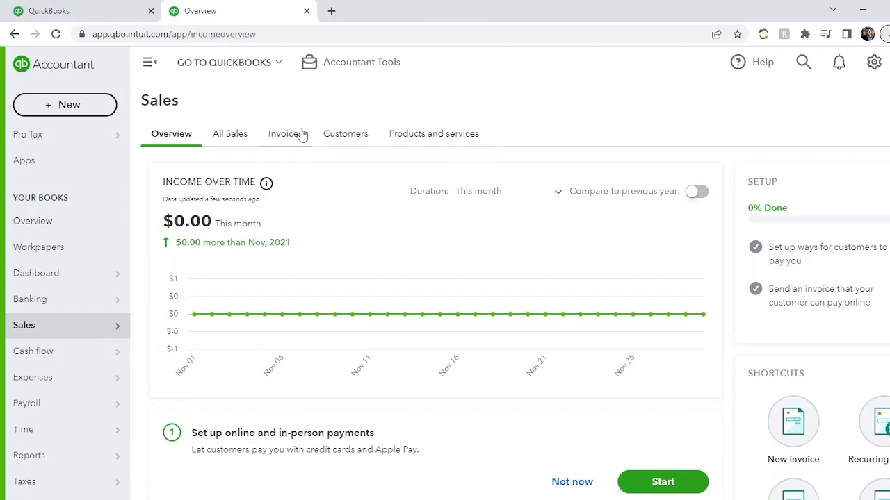
click(351, 138)
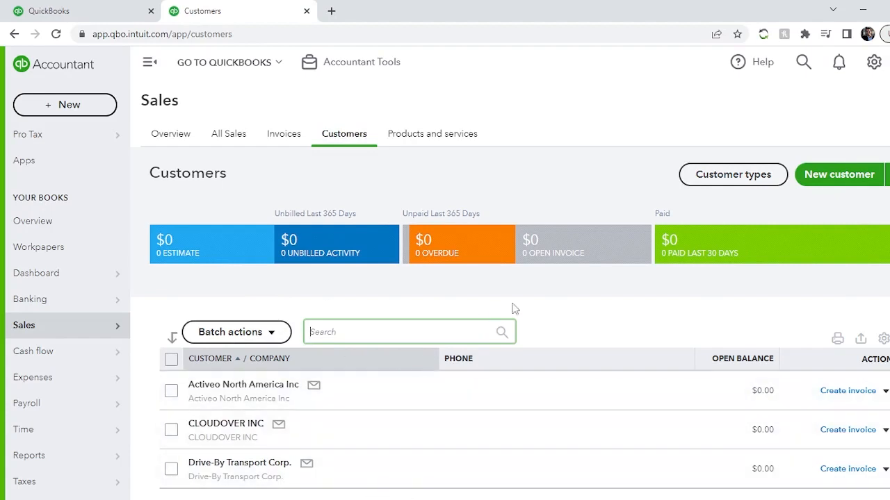
click(586, 328)
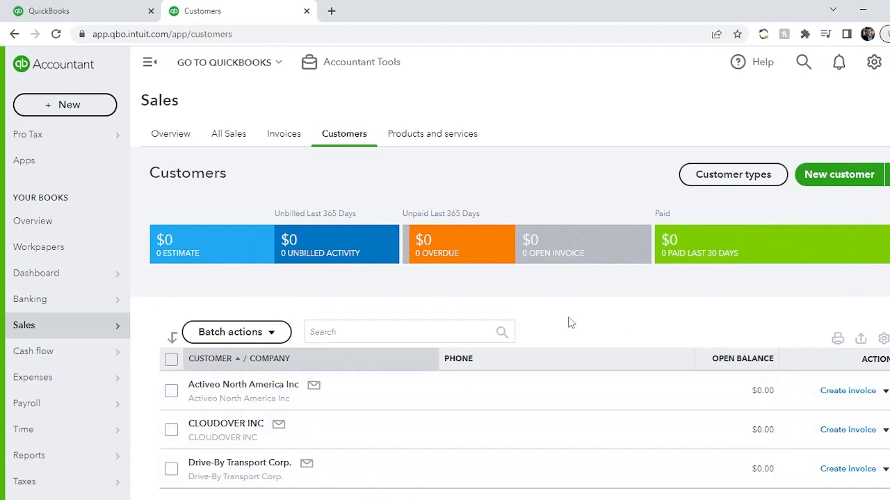
click(843, 179)
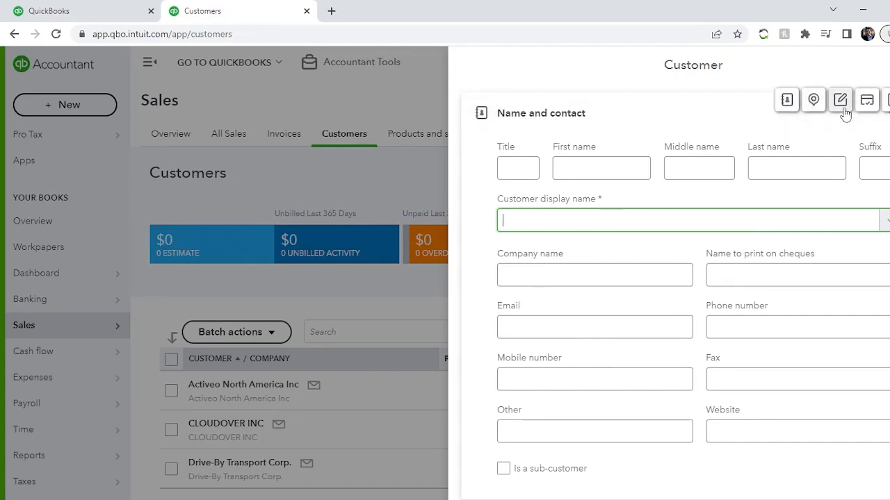
Jump through the new customer form's sections to review what each one contains
click(815, 104)
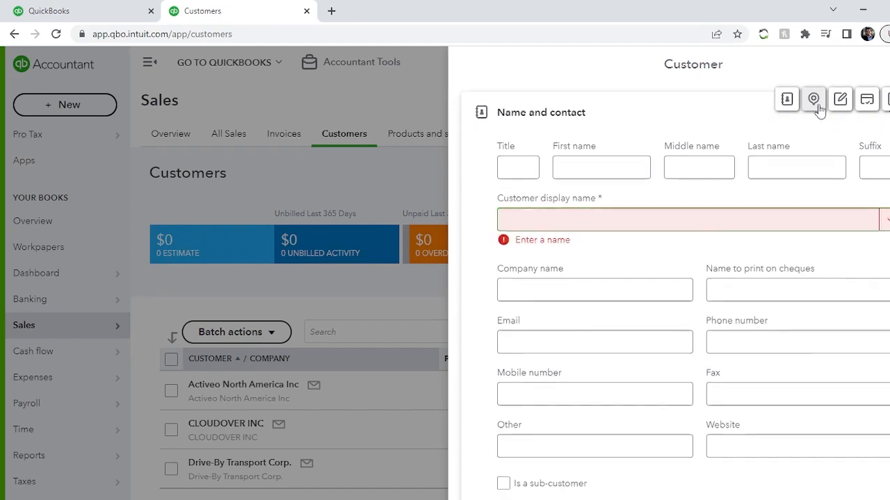
click(840, 100)
click(866, 101)
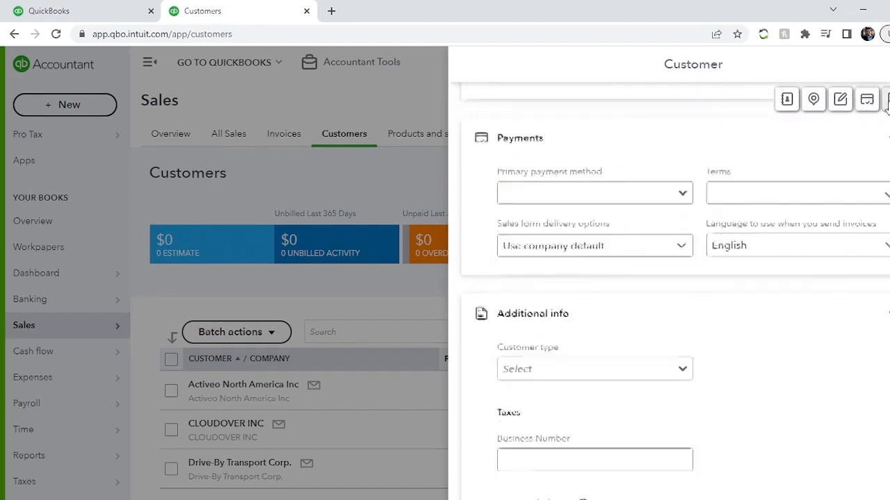
click(886, 101)
click(786, 101)
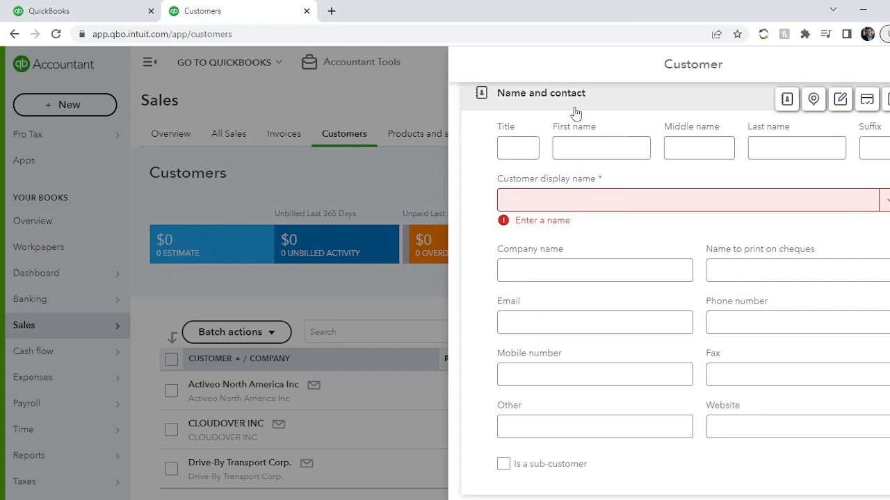
Enter the customer's first name and last name in the name and contact section
click(584, 148)
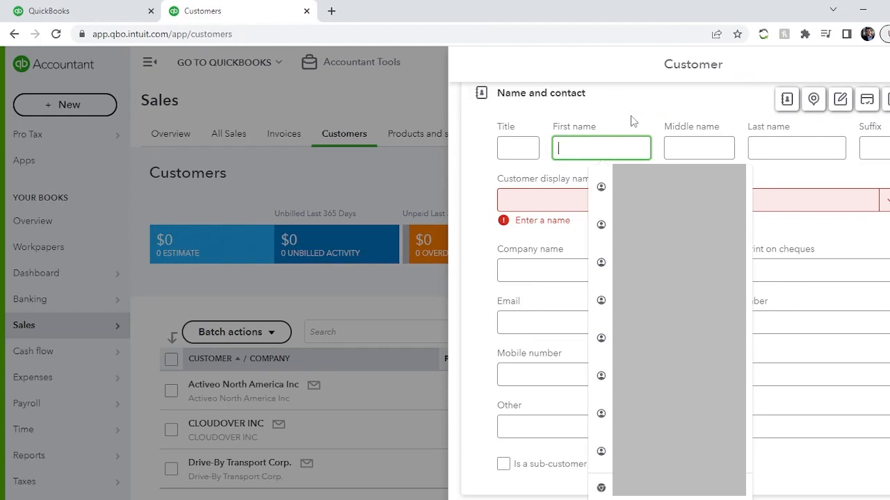
text(JOHN)
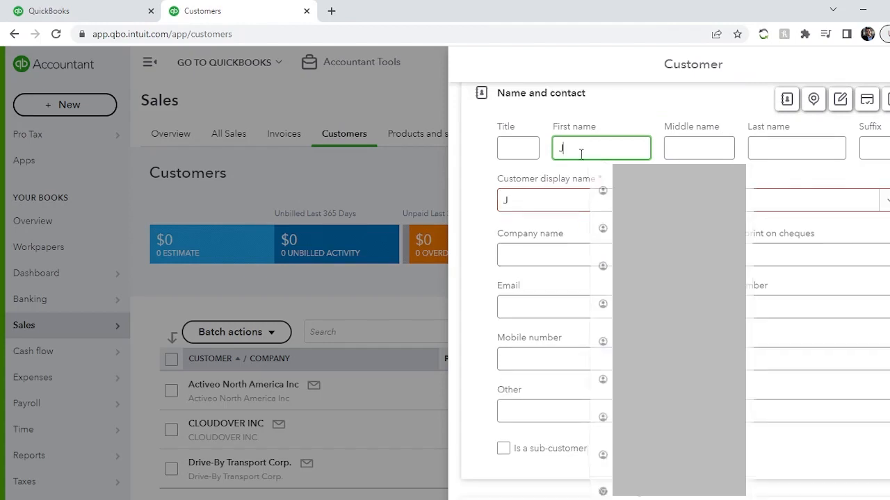
key(Tab)
key(Tab)
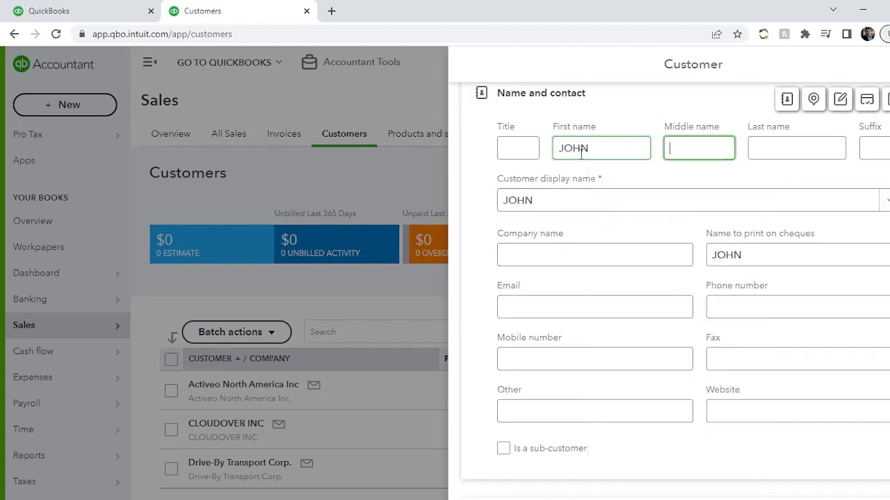
text(SMITH)
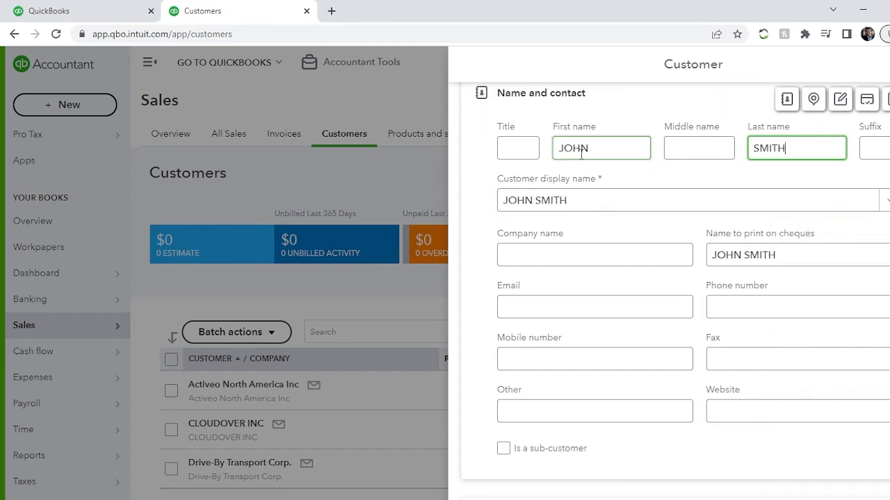
key(Tab)
key(Tab)
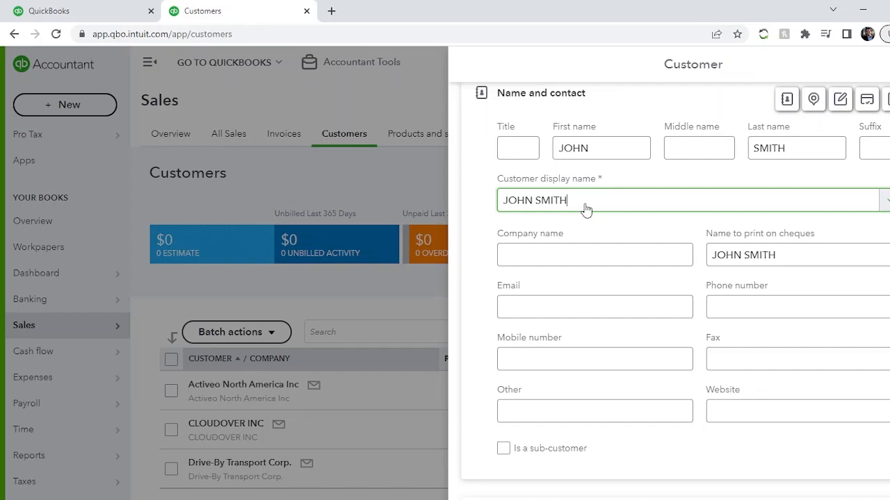
Set the company name to ABC CORPORATION INC
click(516, 254)
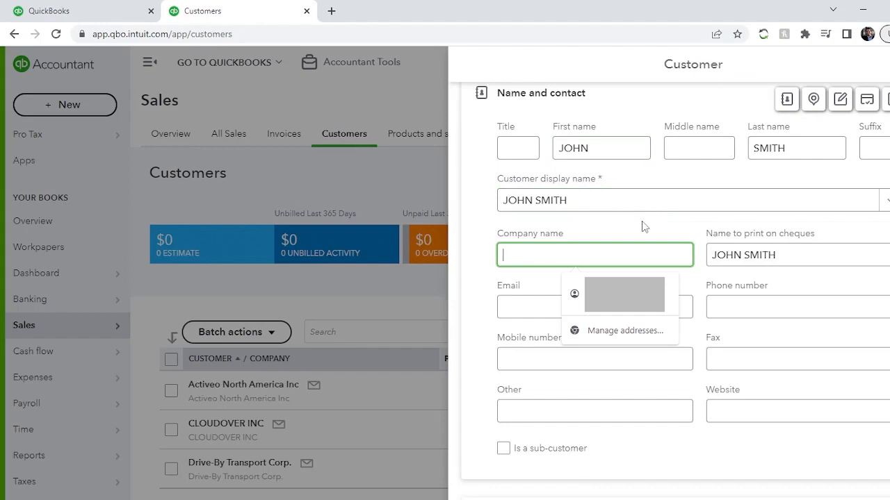
text(A)
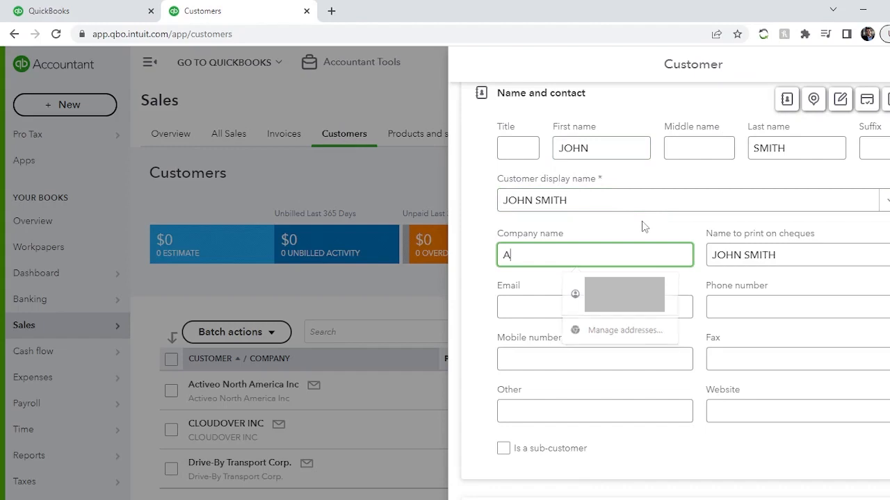
text(BC COR)
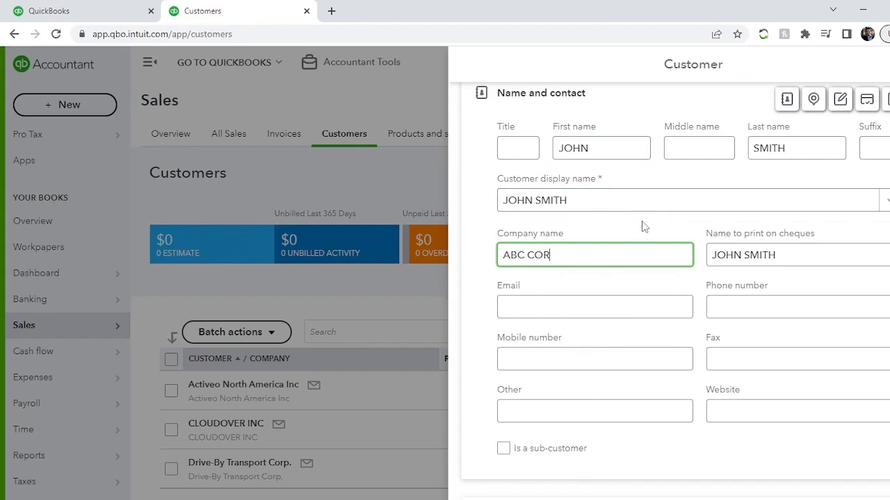
text(PORATION INC.)
key(Tab)
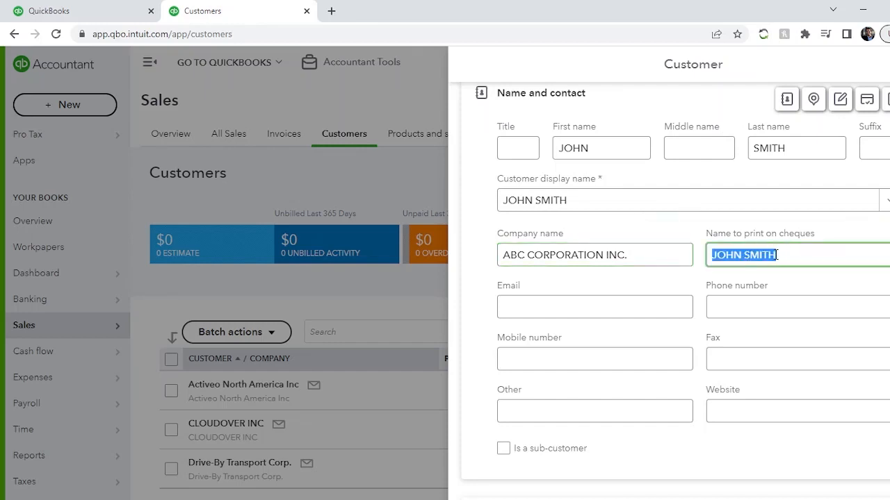
click(809, 259)
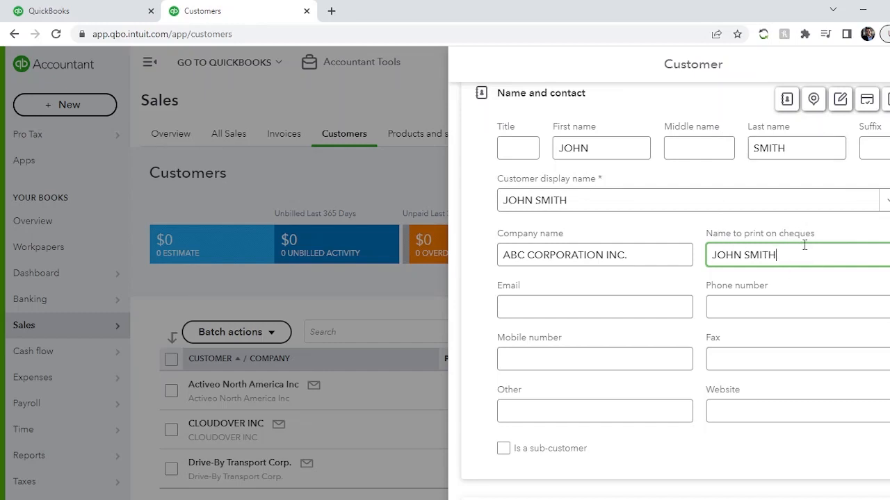
Enter the customer's e-mail address
click(556, 321)
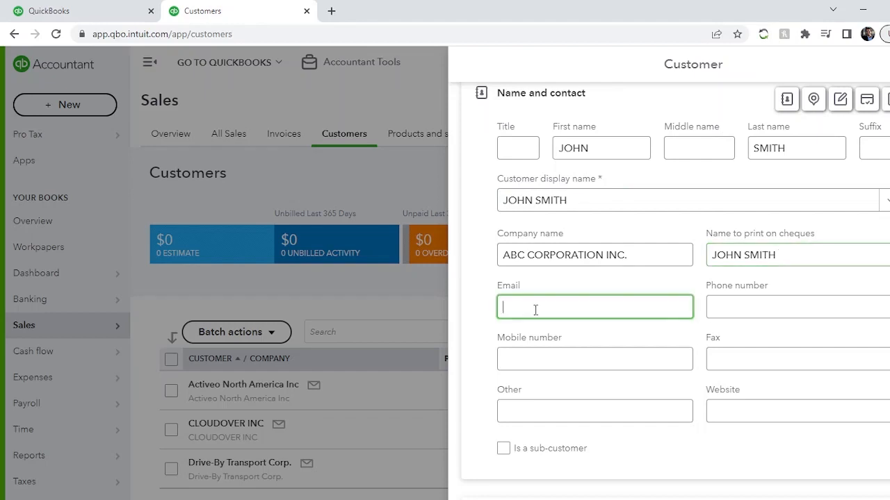
click(599, 281)
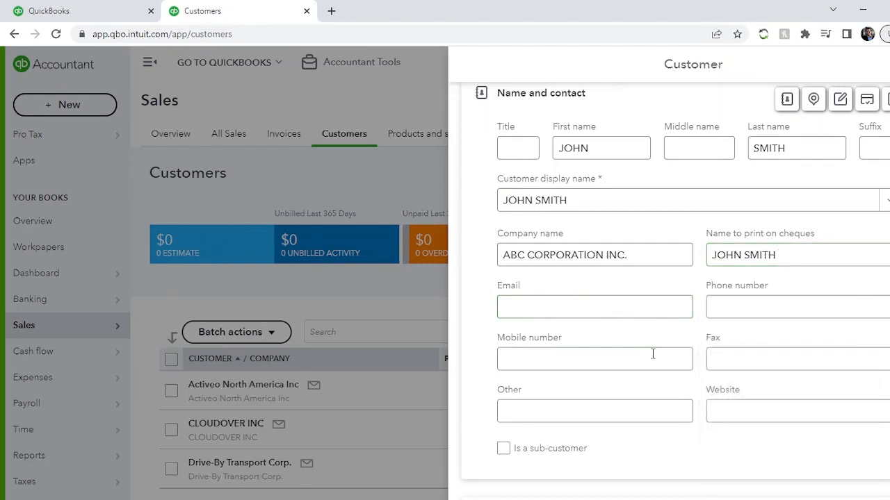
click(545, 310)
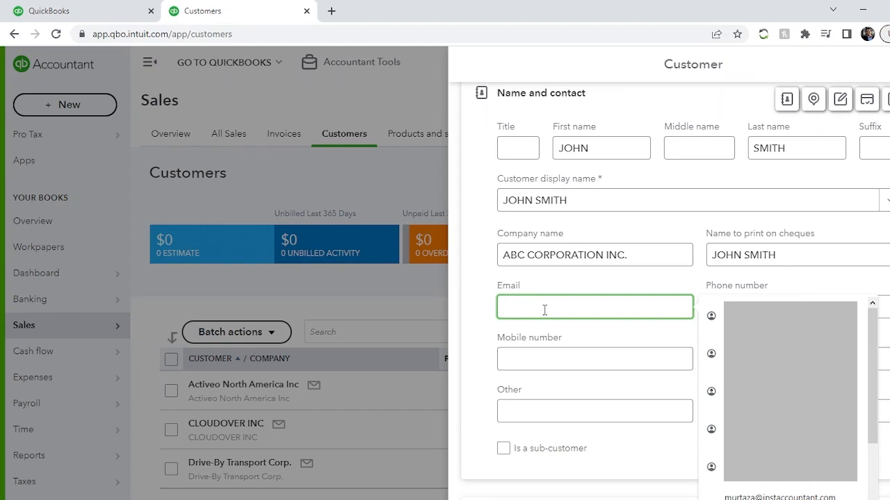
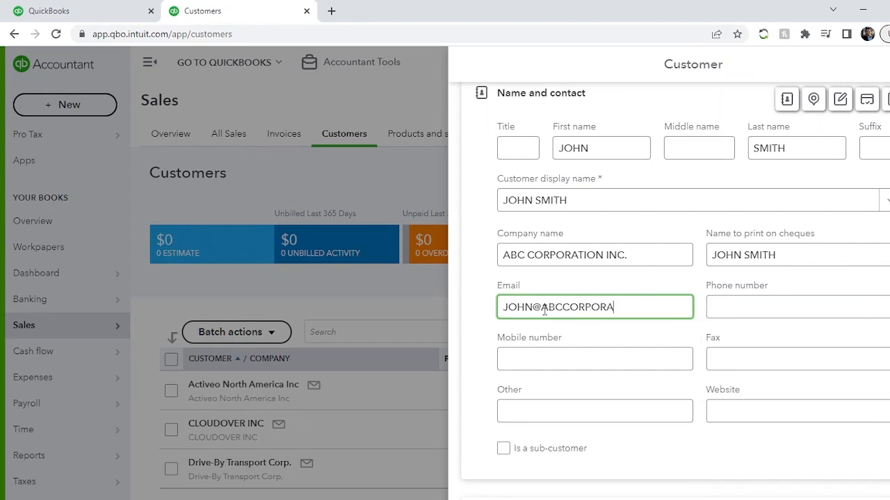
key(Tab)
Correct the e-mail address by deleting the extra company text before the domain ending
click(565, 309)
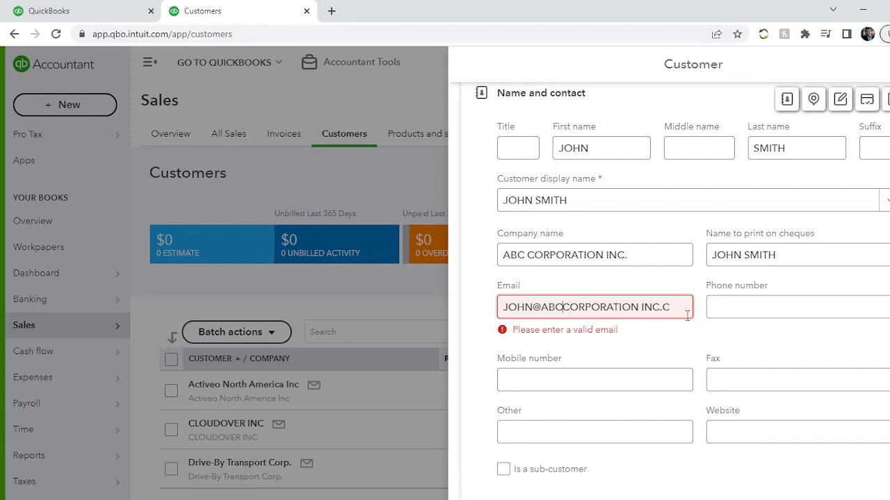
key(shift+Right)
key(shift+Right)
key(shift+Right)
key(shift+Right)
key(shift+Right)
key(shift+Right)
key(shift+Right)
key(shift+Right)
key(shift+Right)
key(shift+Right)
key(shift+Right)
key(shift+Right)
key(shift+Right)
key(shift+Right)
key(shift+Right)
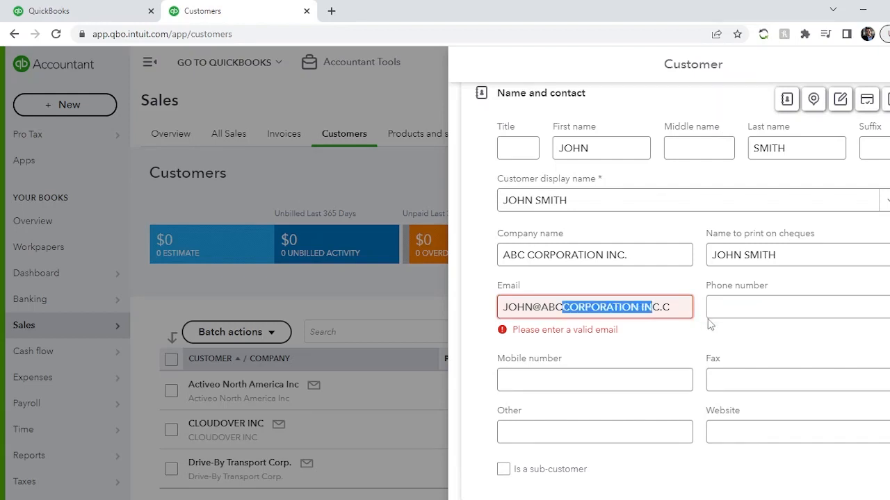
key(Delete)
key(Right)
key(Right)
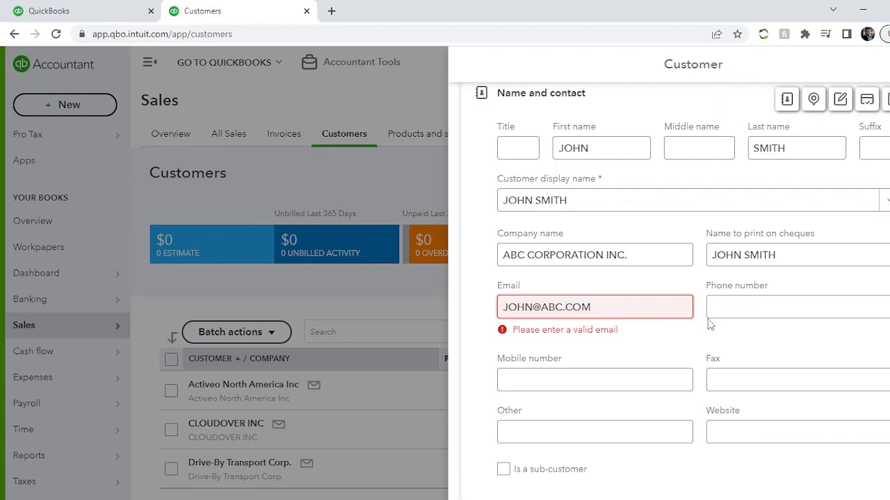
click(739, 307)
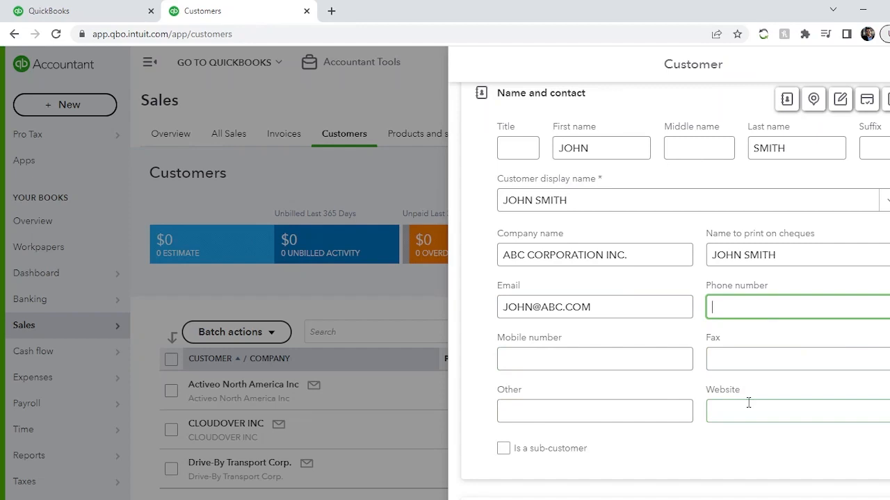
scroll(702, 363, down, 3)
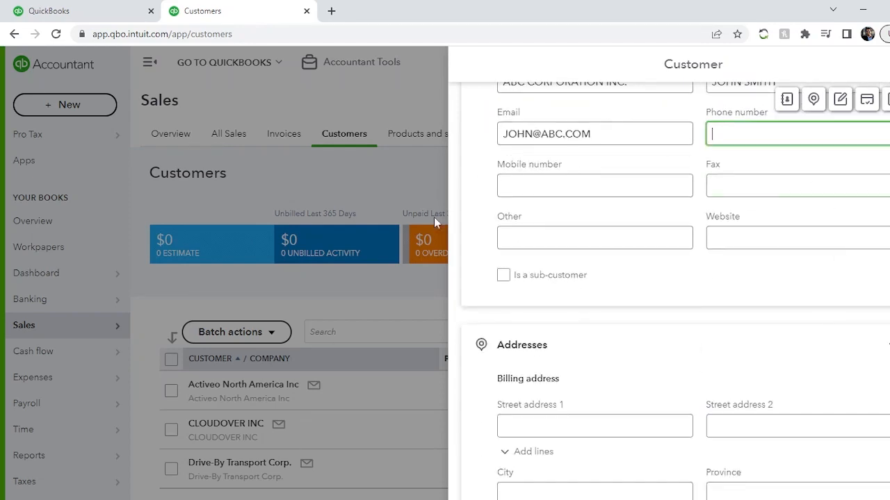
click(503, 277)
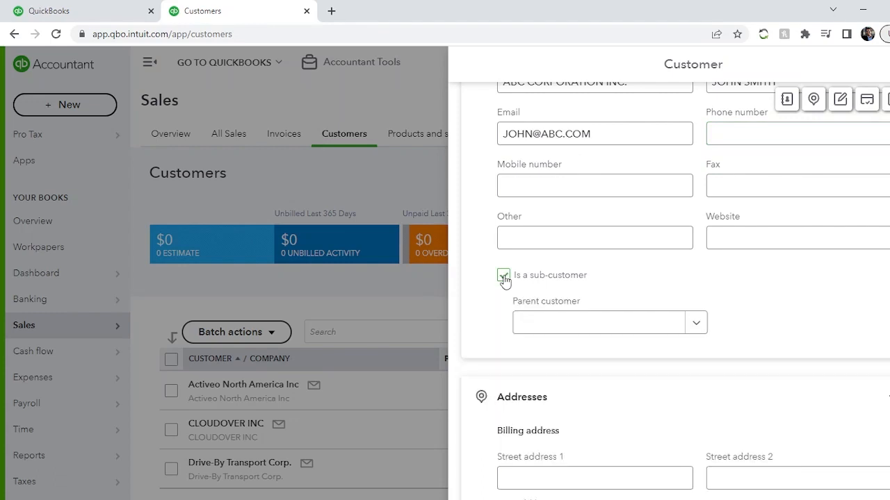
click(504, 278)
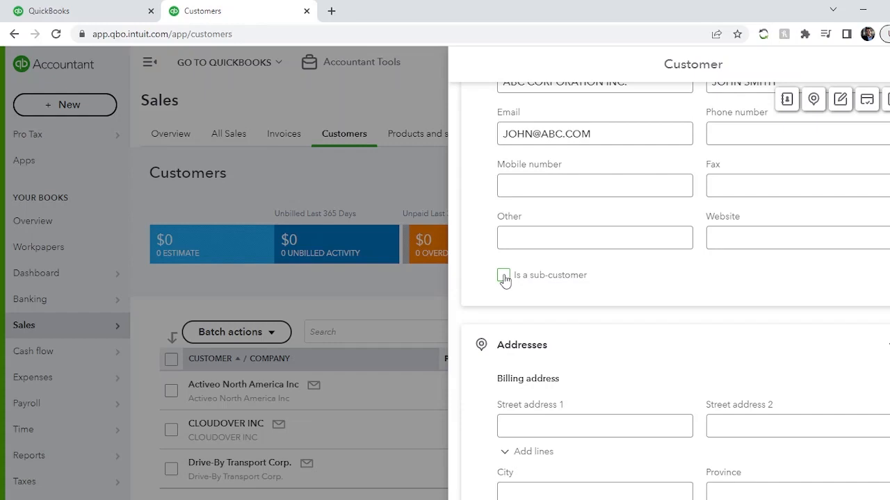
scroll(576, 320, up, 3)
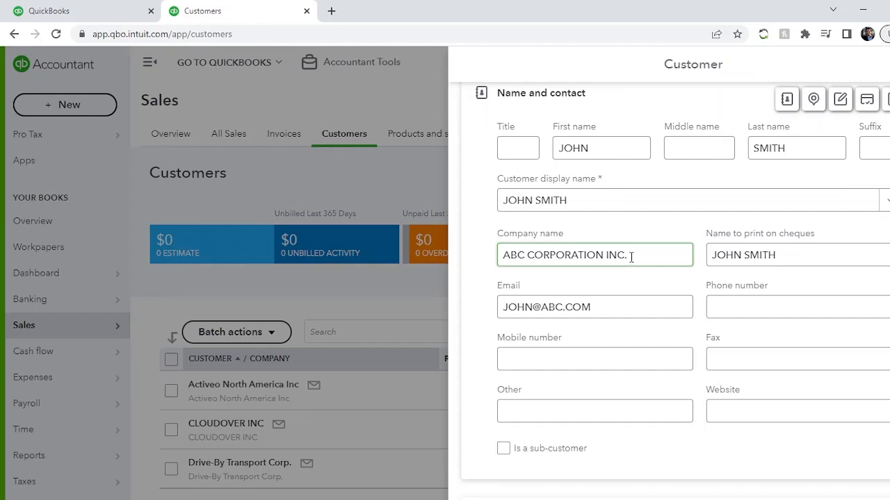
scroll(631, 257, down, 3)
scroll(629, 250, up, 3)
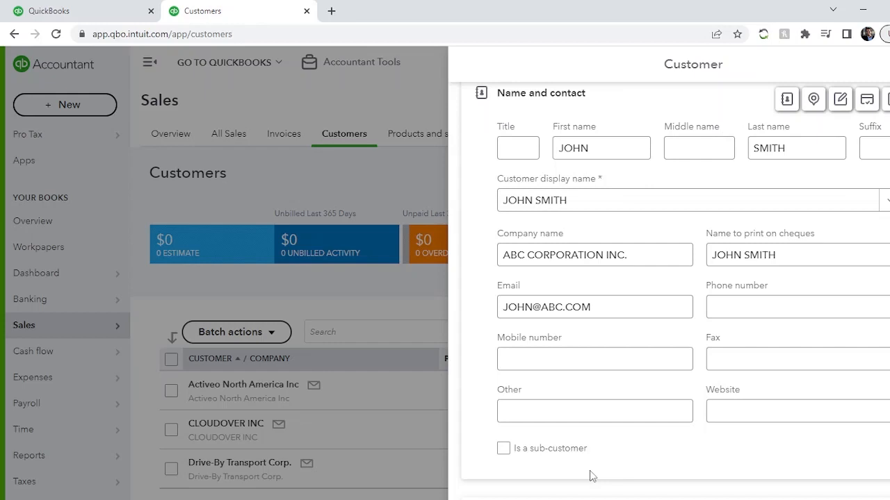
click(504, 450)
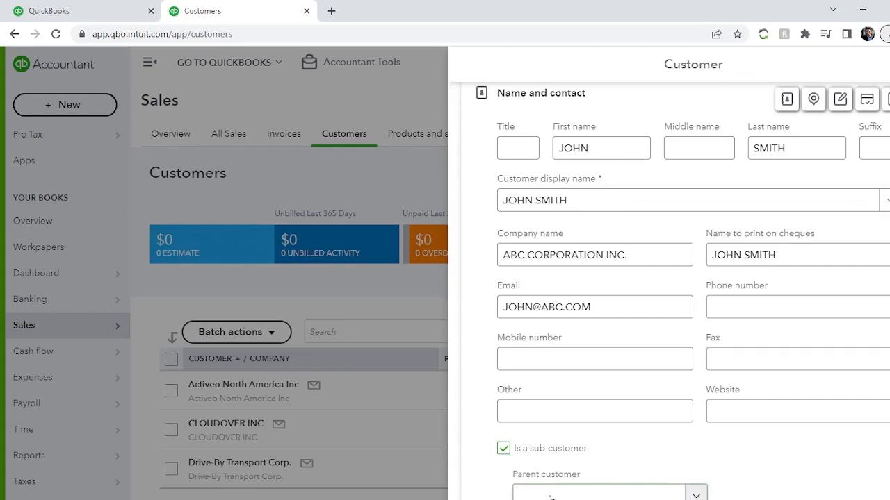
scroll(647, 392, down, 3)
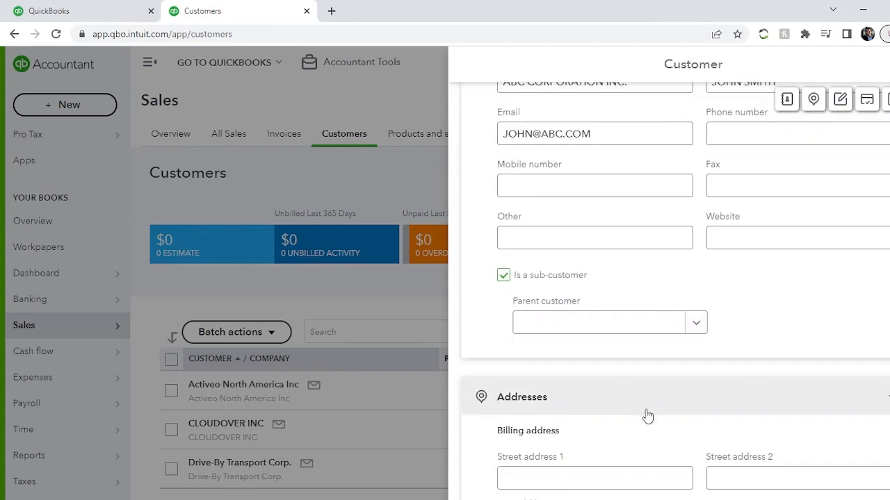
click(697, 330)
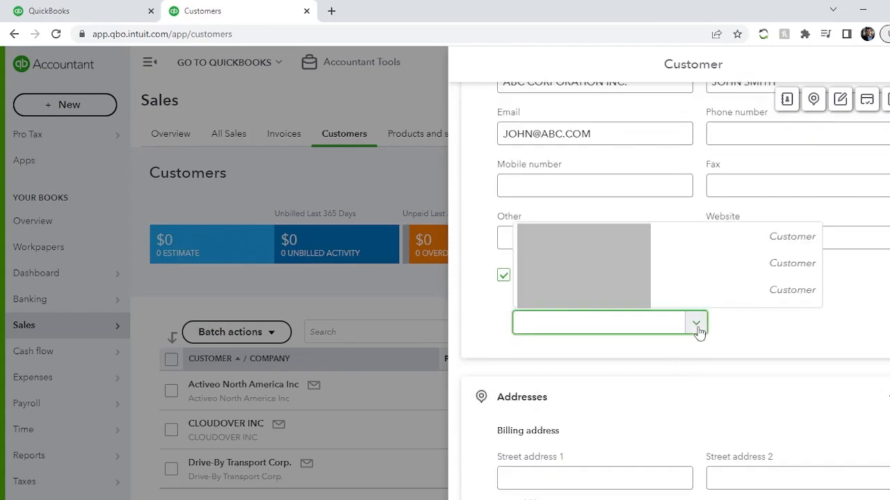
click(501, 322)
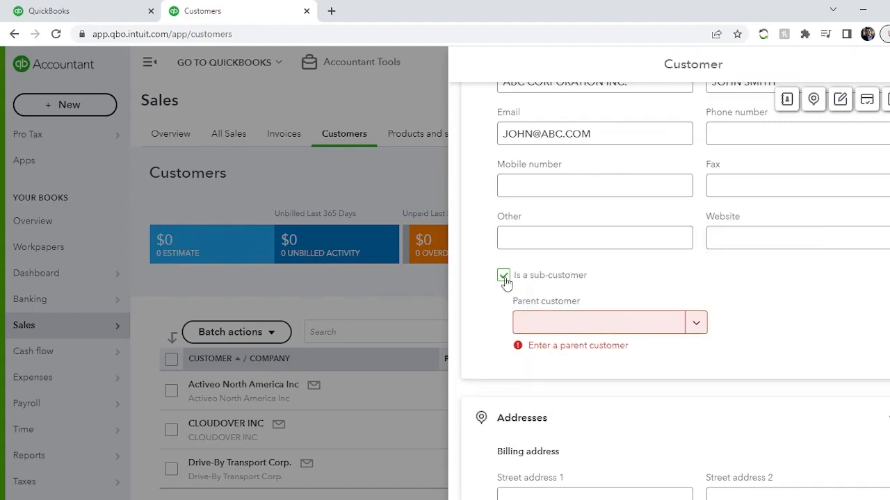
click(504, 278)
Enter 123 MAIN ST as the billing street address
scroll(658, 327, down, 3)
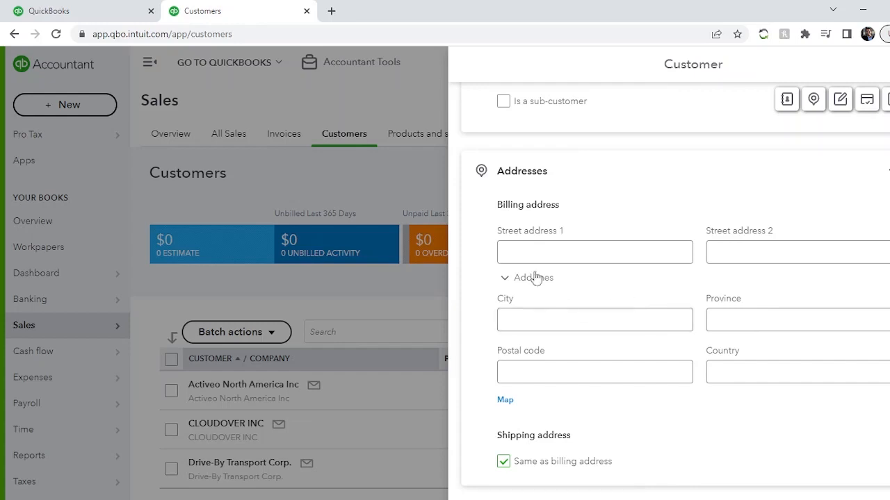
click(520, 253)
text(123)
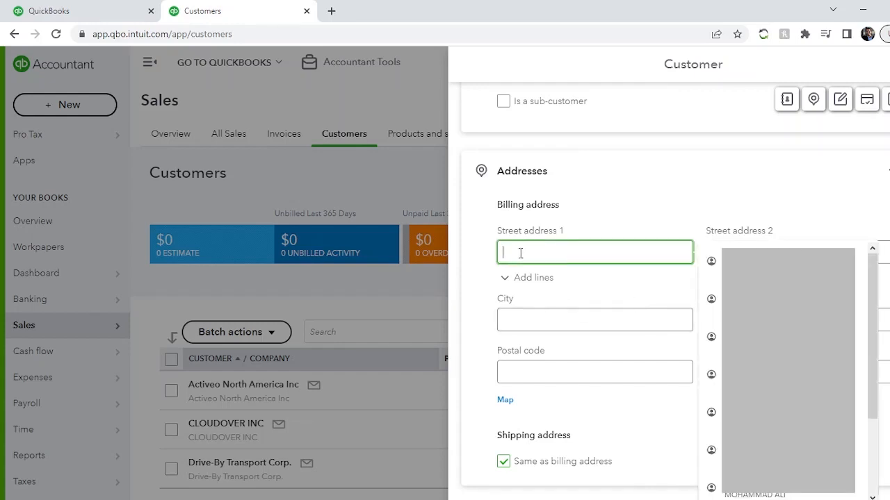
text( MAIN ST)
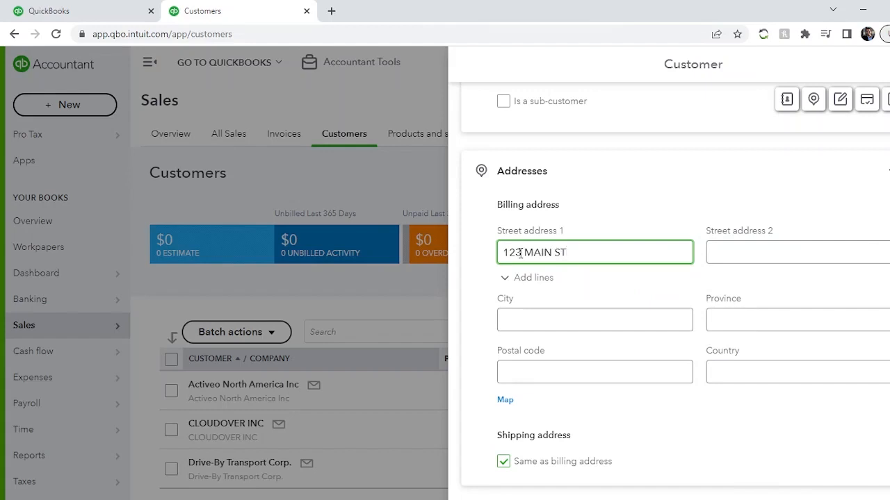
key(Tab)
Fill in the billing city TORONTO, postal code M3C 1J5 and country CANADA
key(Tab)
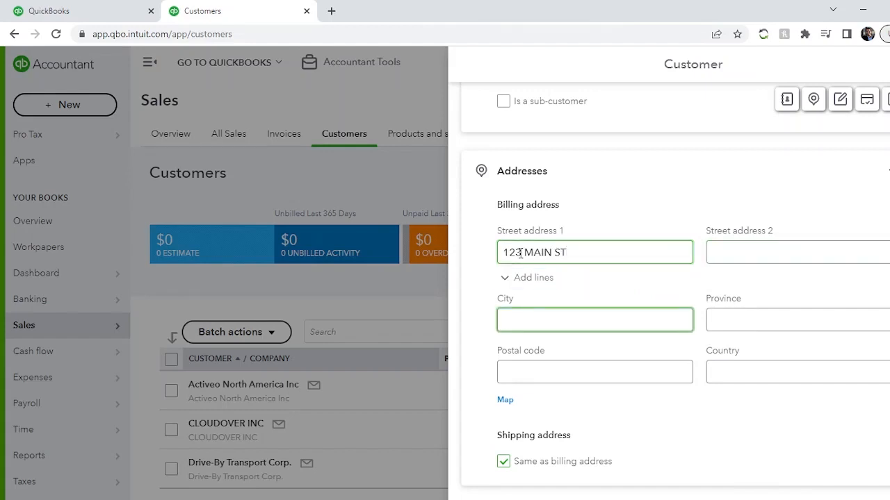
text(TORONTO)
key(Tab)
key(Tab)
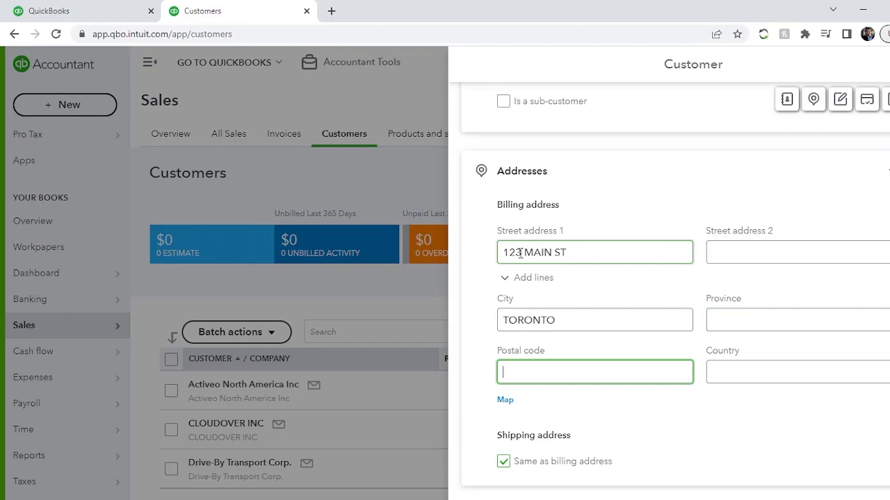
text(M3C)
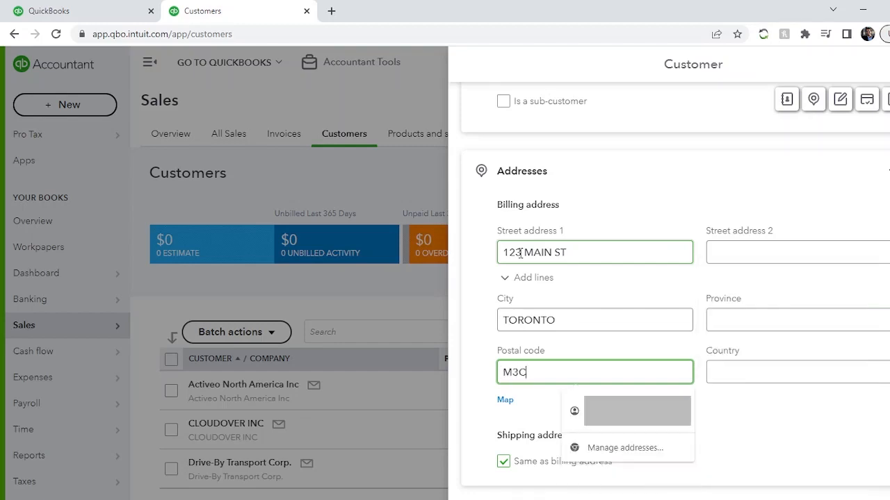
text( 1J5)
key(Tab)
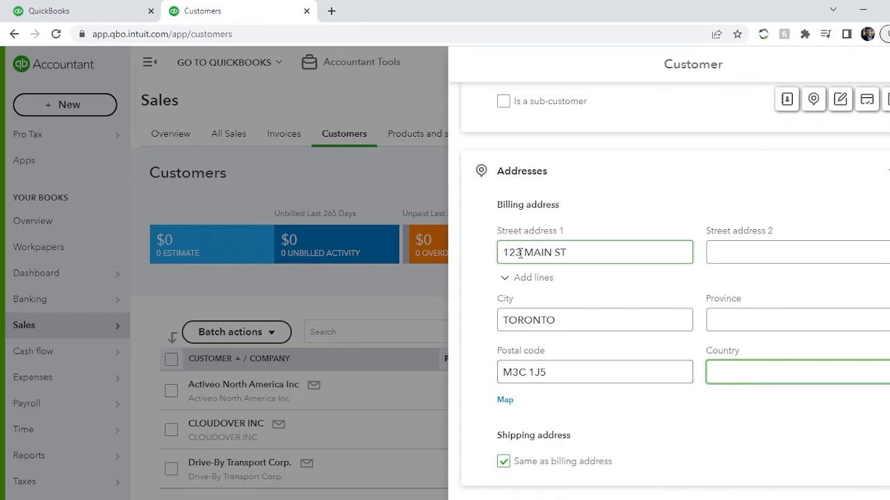
text(CANADA)
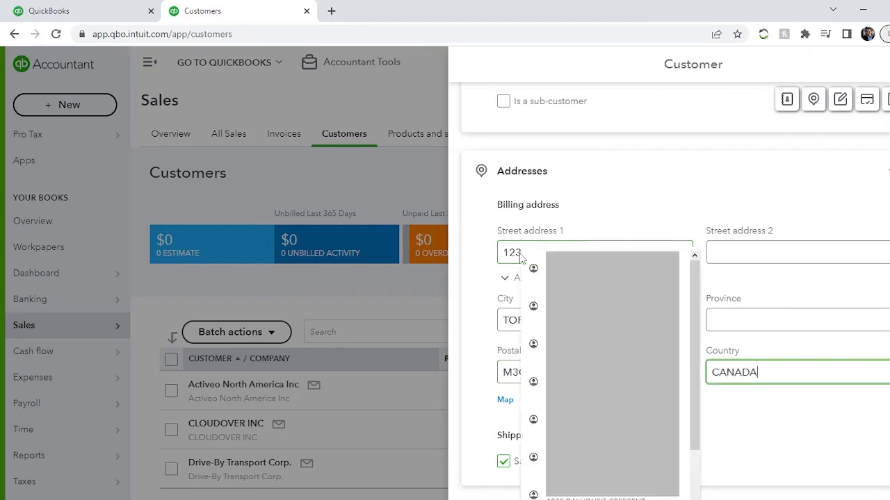
Set the billing province to ONTARIO, correcting the misspelling in the entry
click(793, 321)
text(ONSTARIO)
key(Tab)
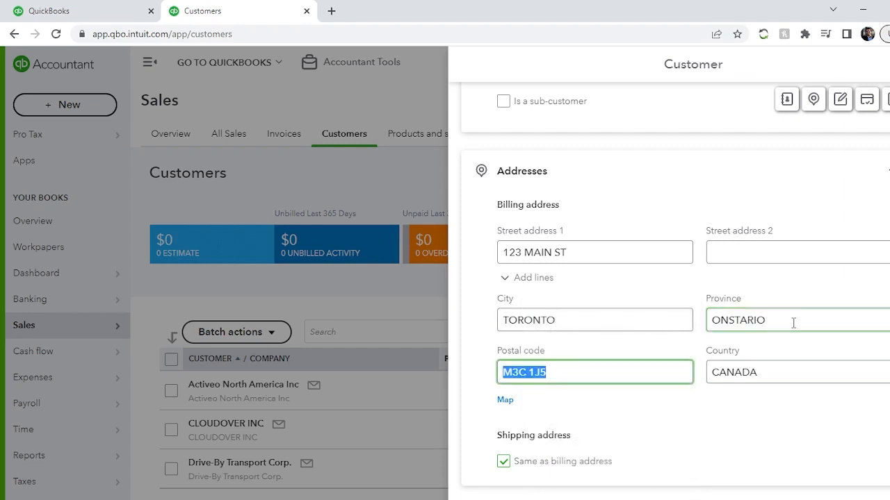
click(793, 322)
key(Left)
key(Left)
key(Left)
key(Left)
key(Left)
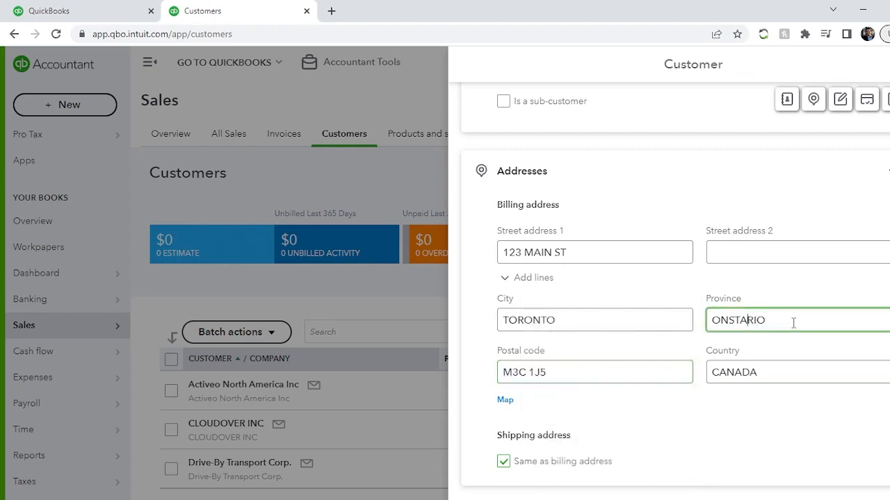
key(BackSpace)
click(750, 421)
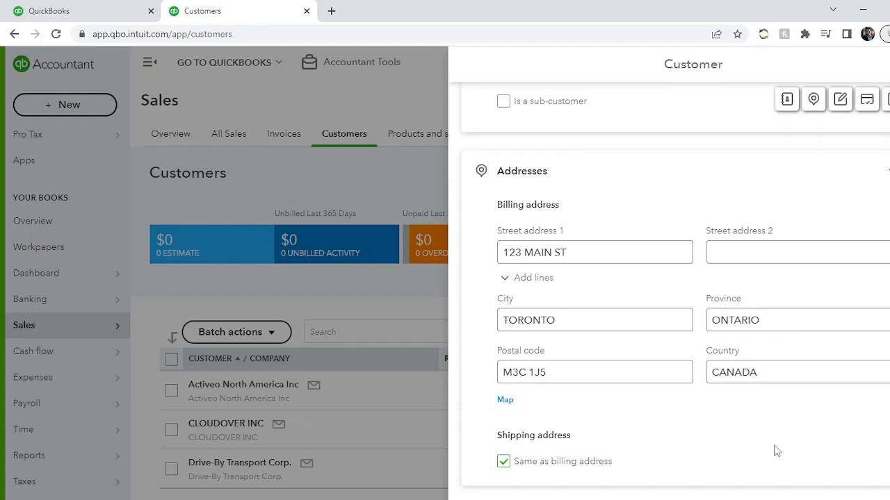
click(506, 464)
scroll(672, 417, down, 3)
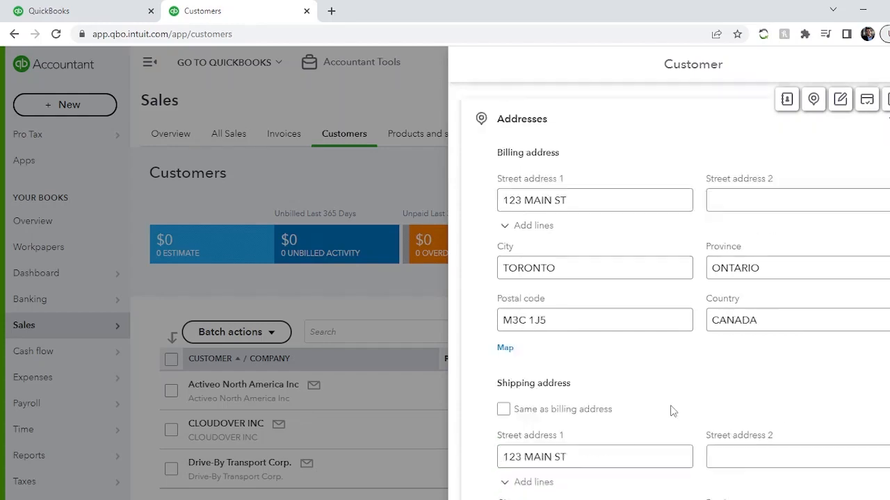
click(504, 287)
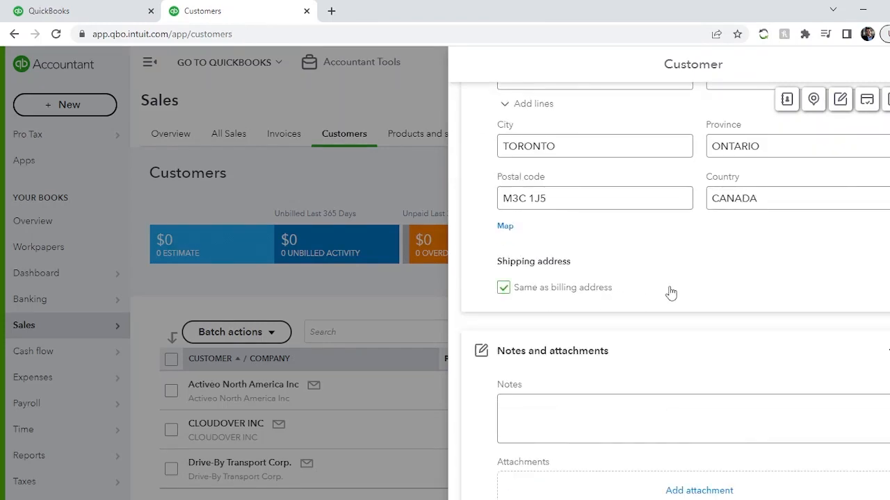
click(504, 288)
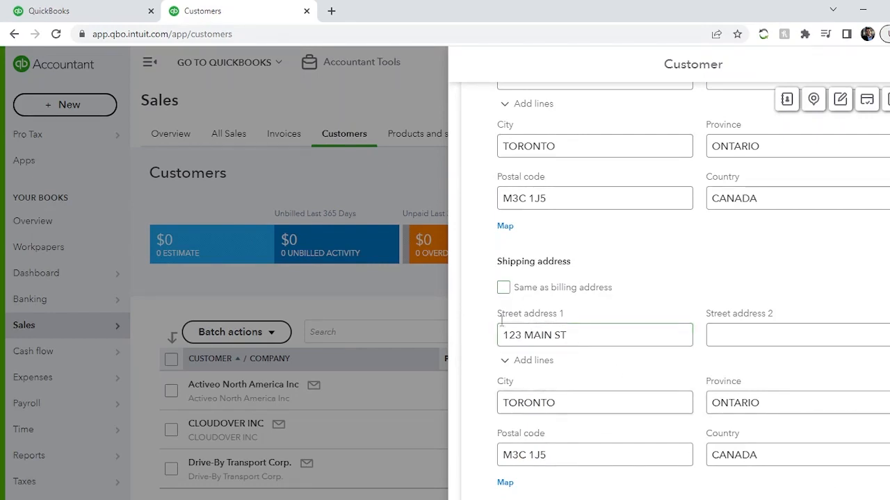
click(504, 288)
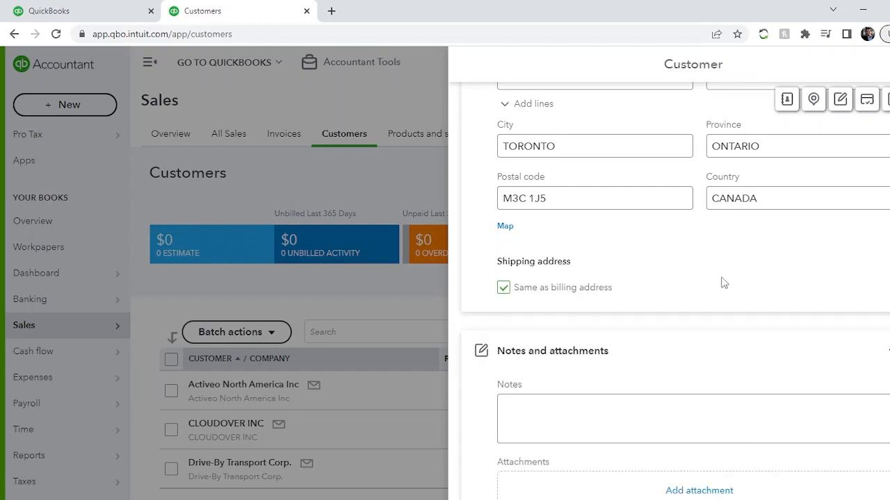
Set the primary payment method to Cheque
scroll(723, 283, down, 3)
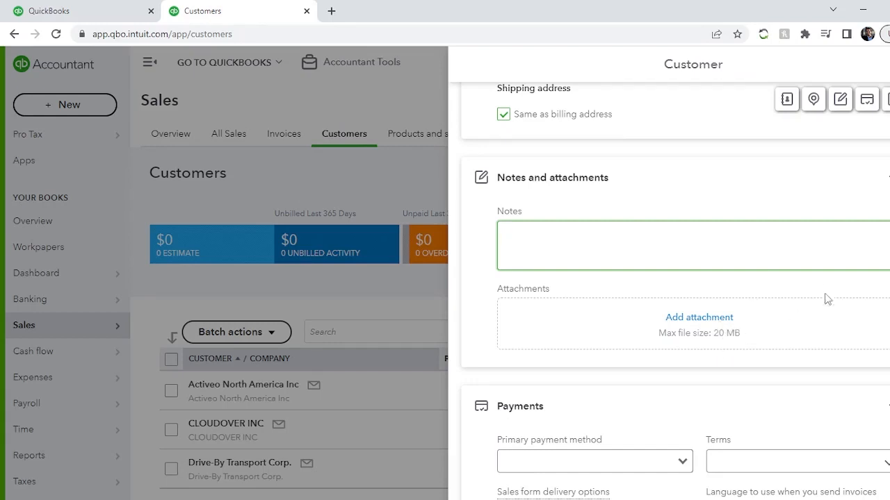
scroll(818, 292, down, 5)
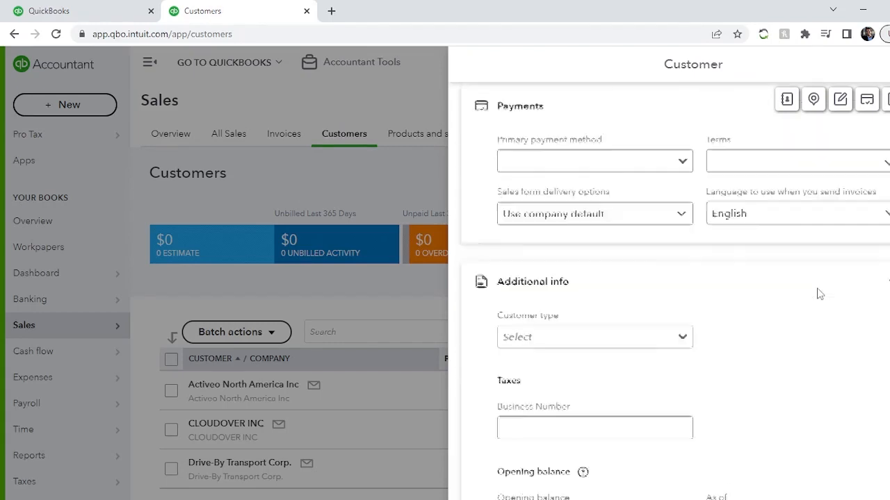
scroll(816, 292, up, 3)
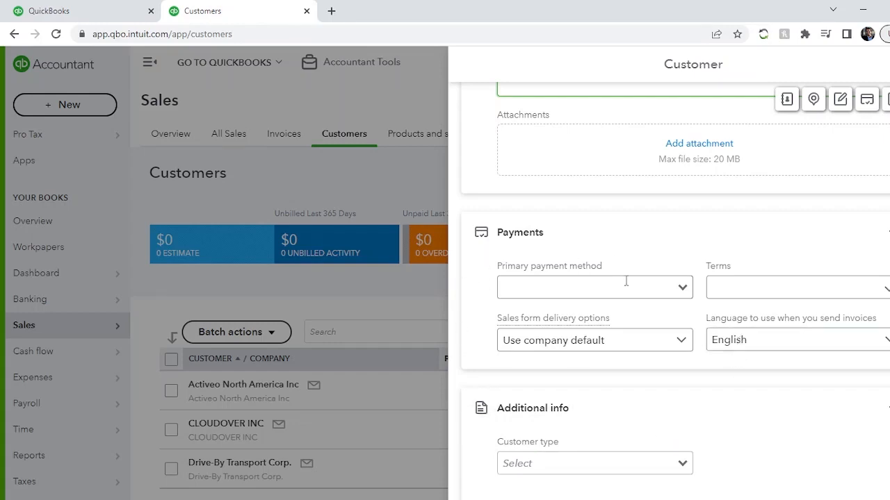
click(674, 278)
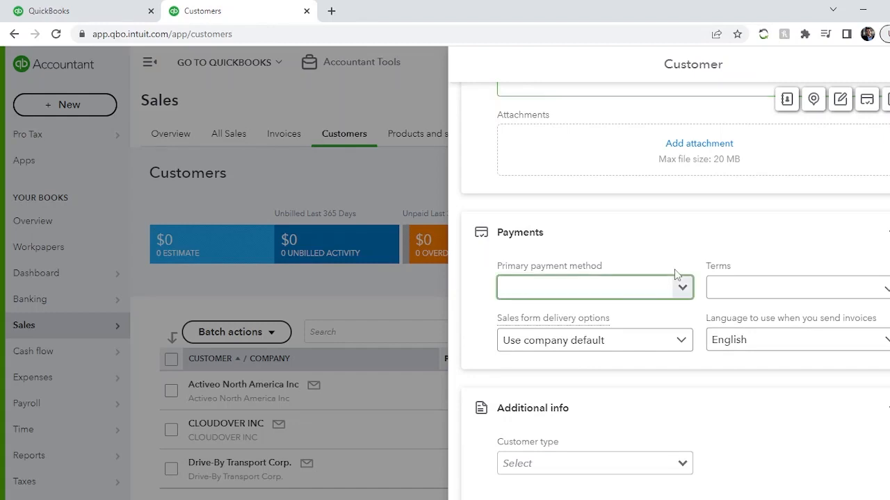
click(683, 288)
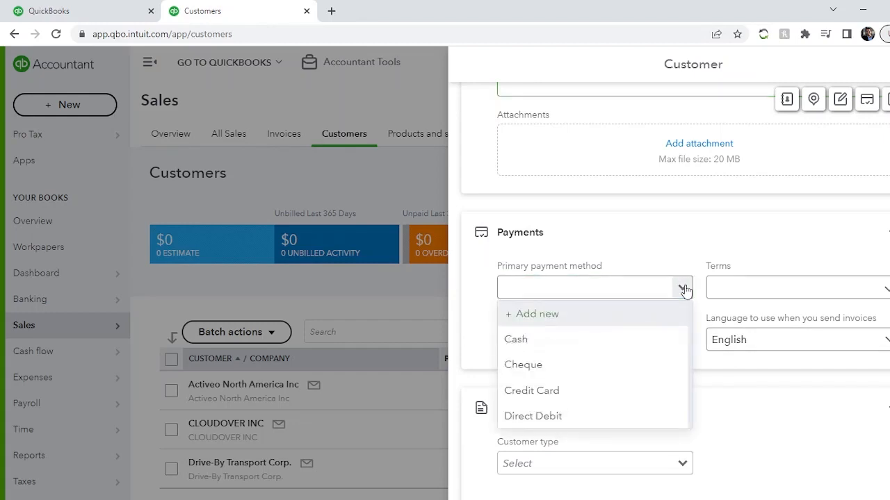
click(477, 290)
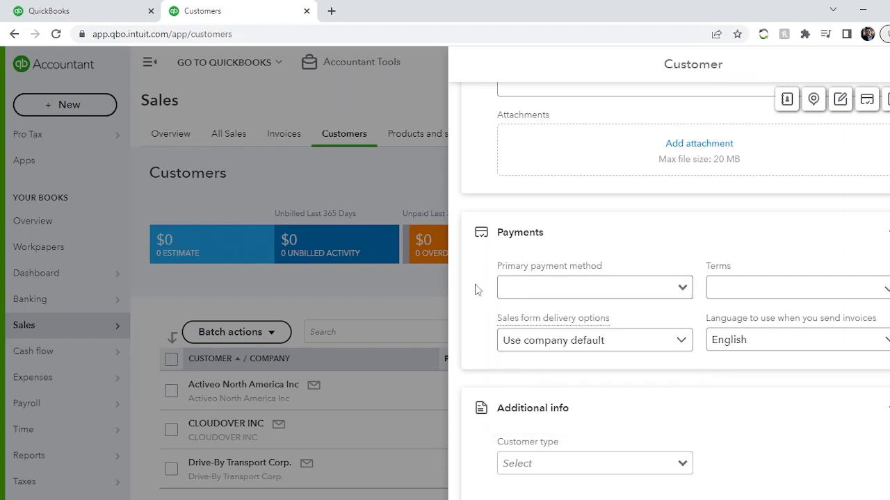
click(683, 290)
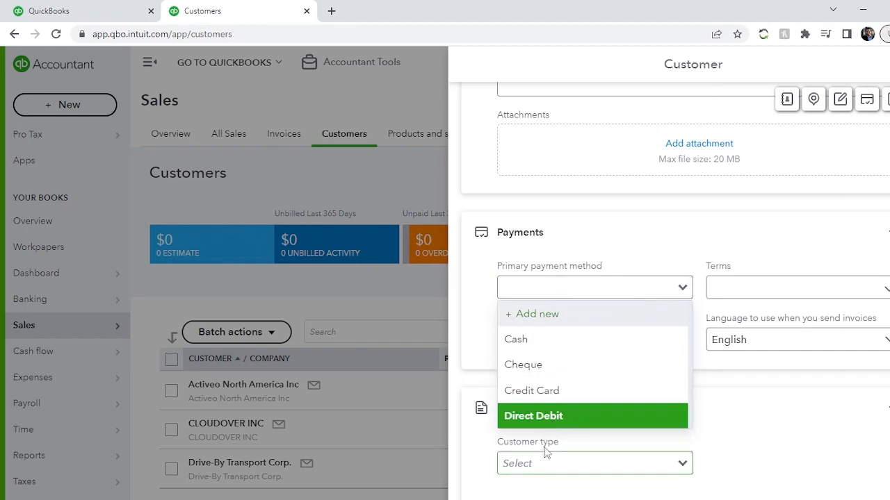
click(485, 297)
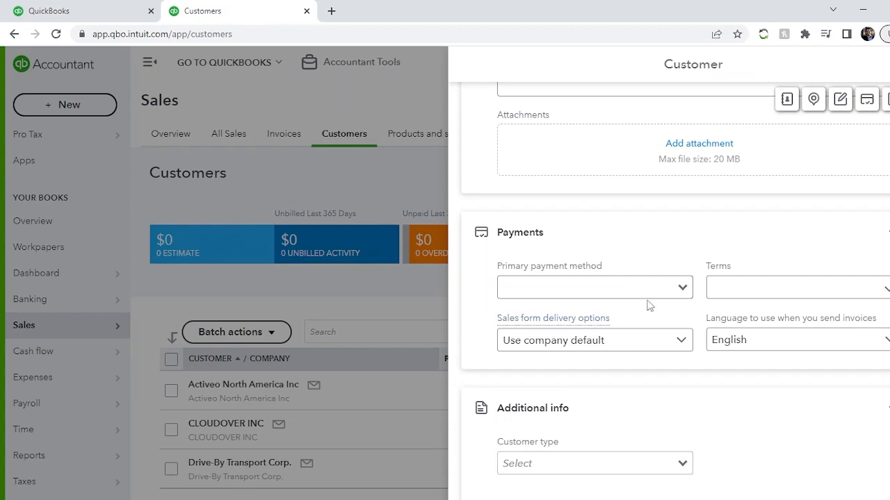
click(681, 290)
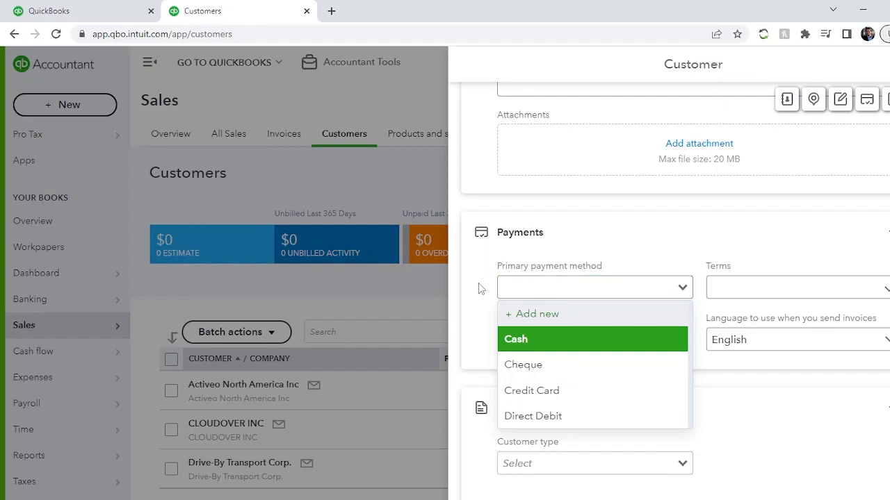
click(589, 366)
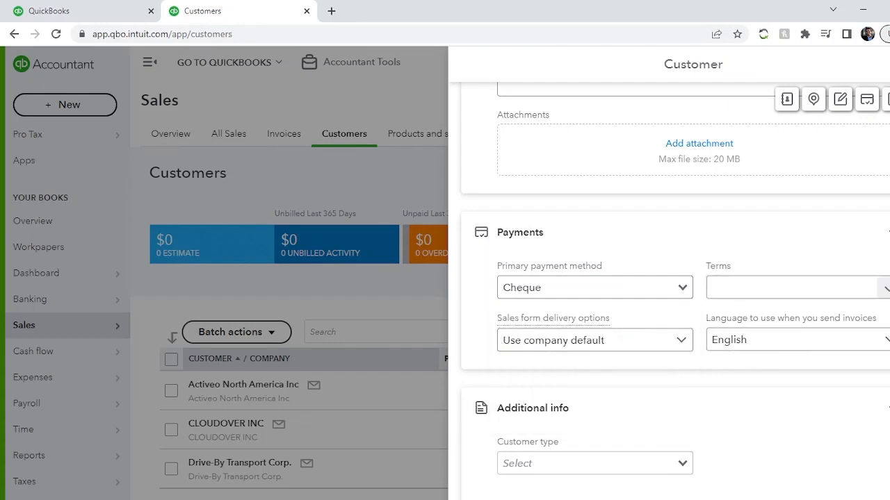
Set the payment terms to Due on receipt and the sales form delivery option to None
click(856, 286)
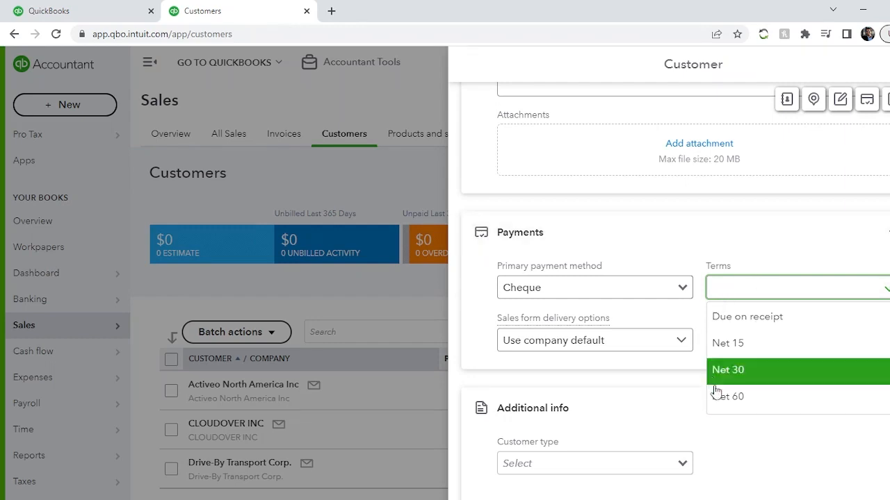
click(758, 321)
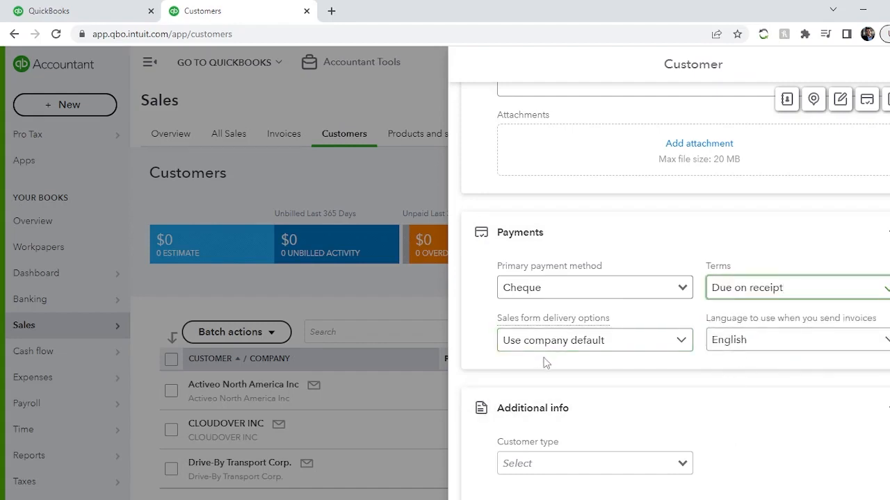
click(679, 341)
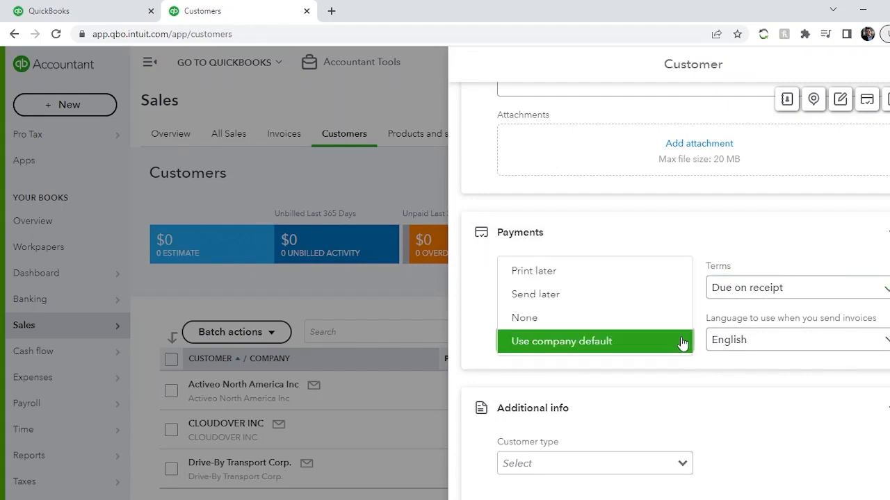
click(681, 341)
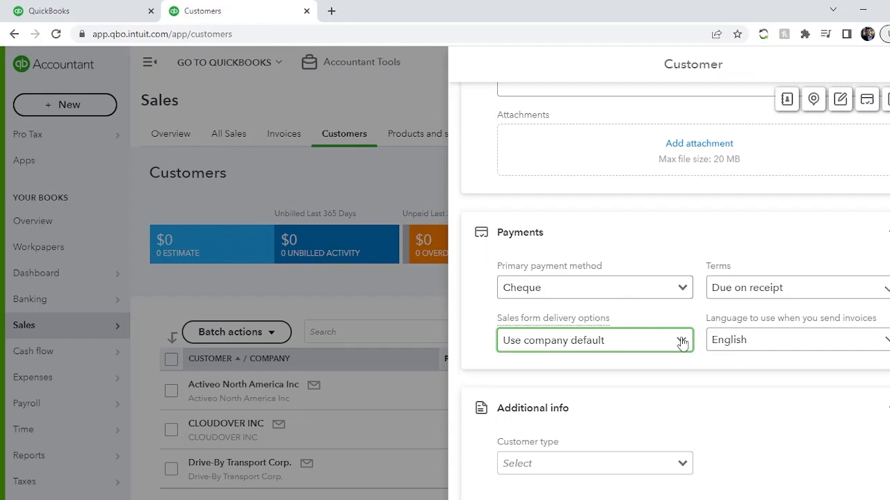
click(682, 341)
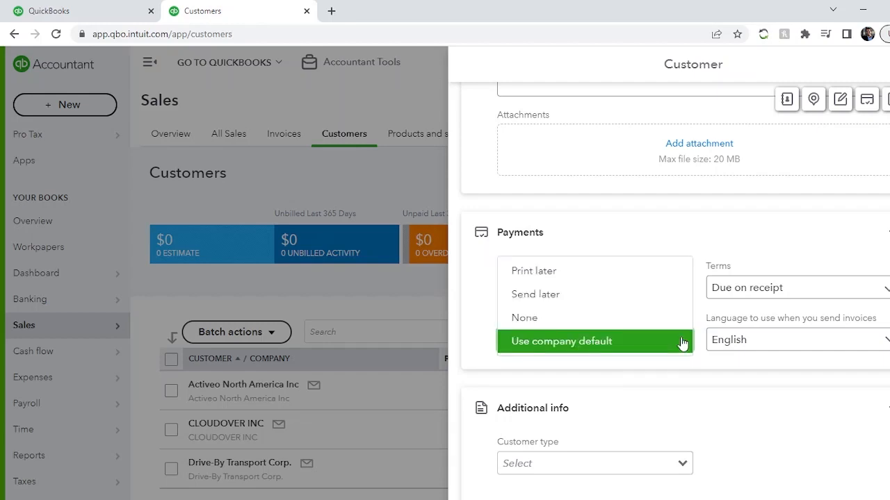
click(648, 323)
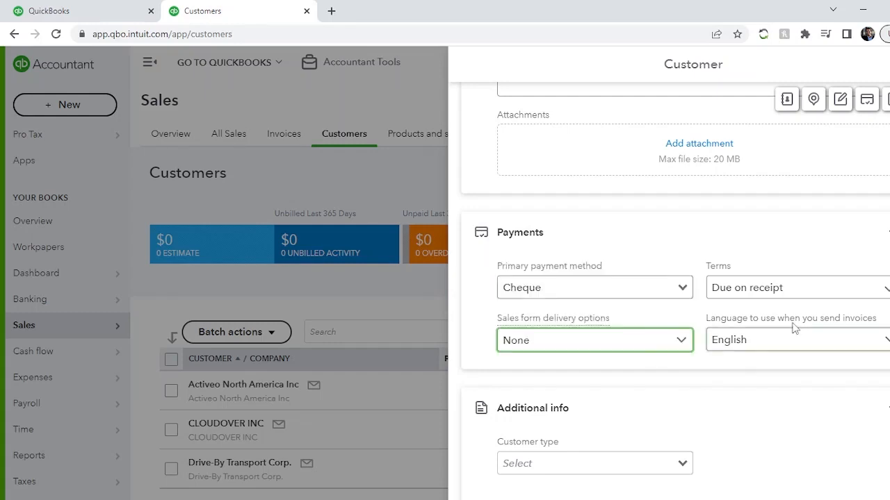
Switch the invoice language to French and then back to English
click(885, 340)
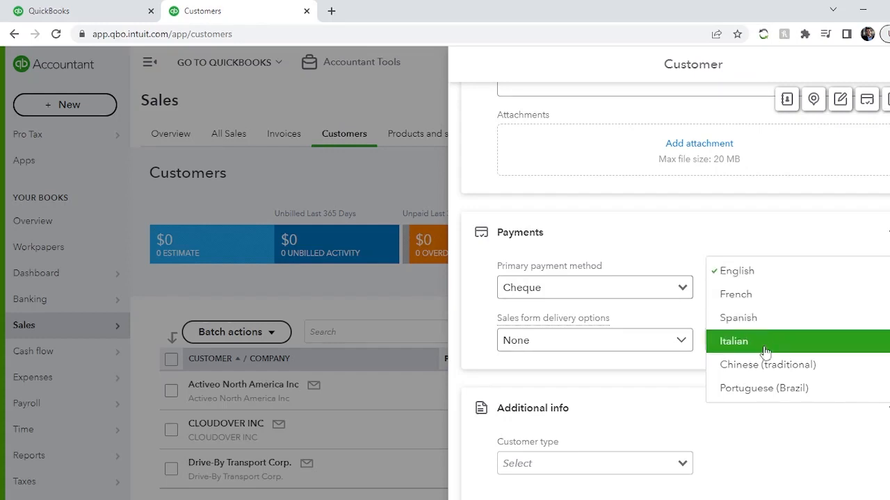
click(790, 305)
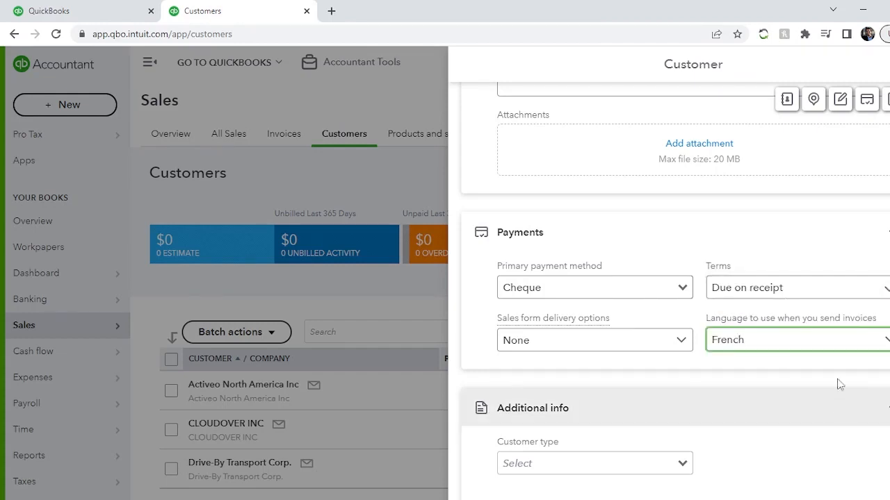
click(818, 340)
click(785, 277)
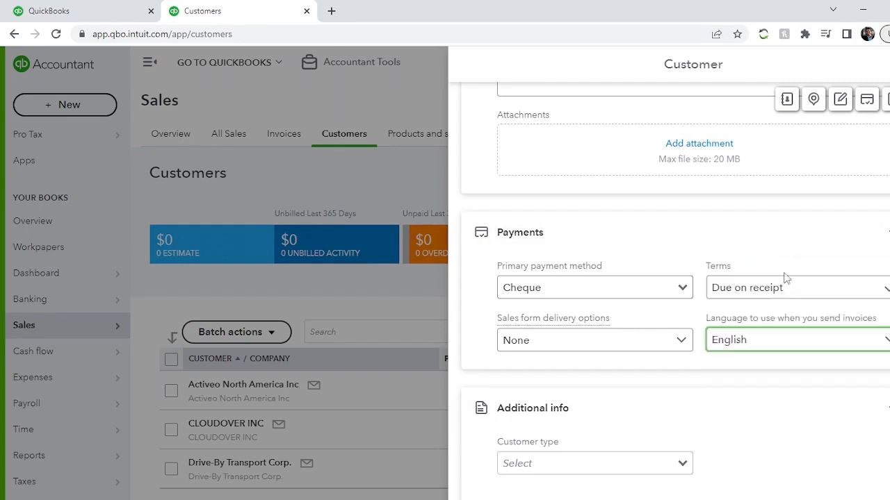
Examine the Additional info fields for customer type and business number without entering anything
scroll(744, 385, down, 3)
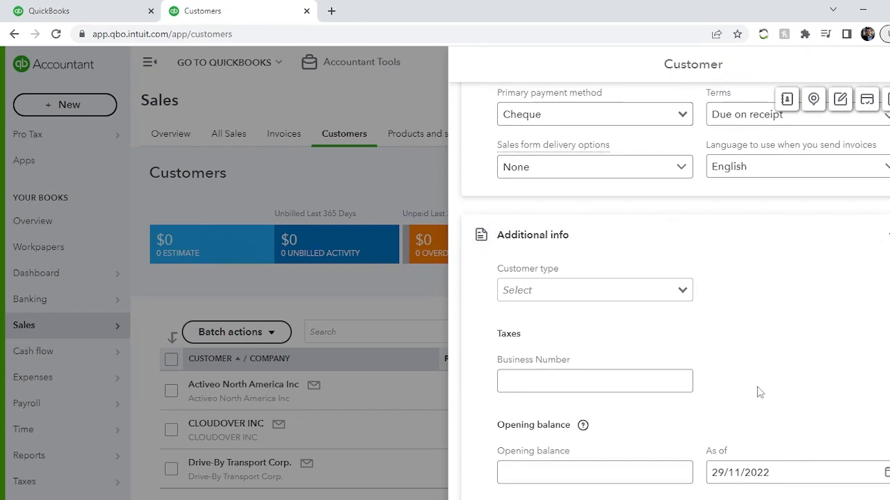
click(609, 382)
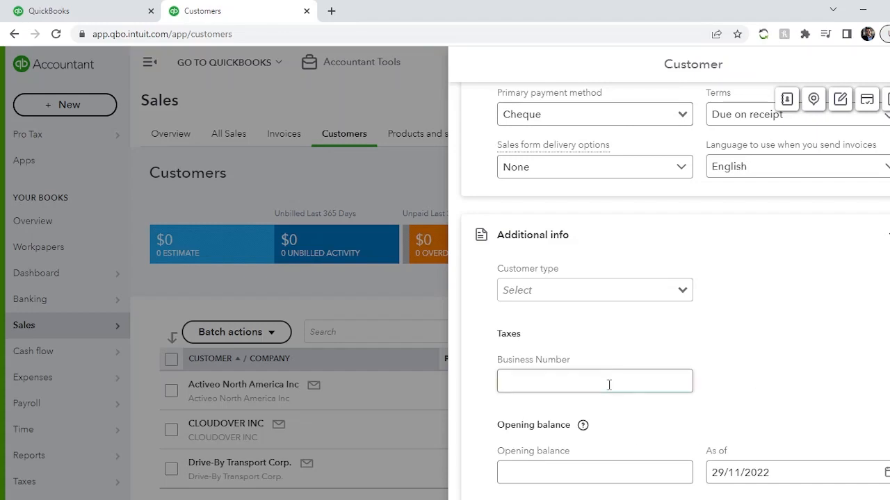
click(798, 349)
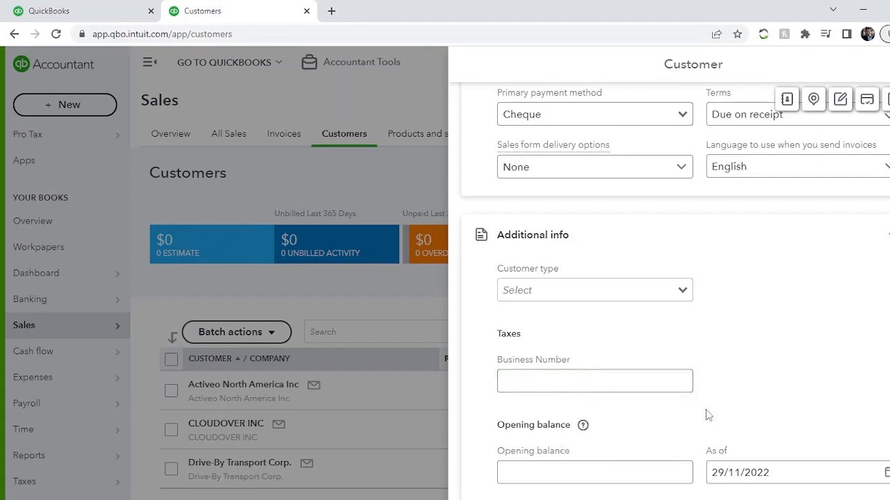
click(679, 383)
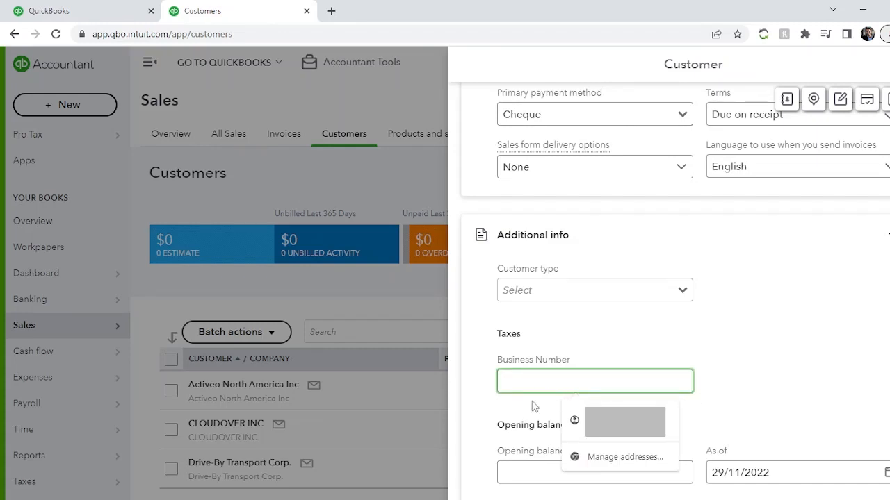
click(743, 367)
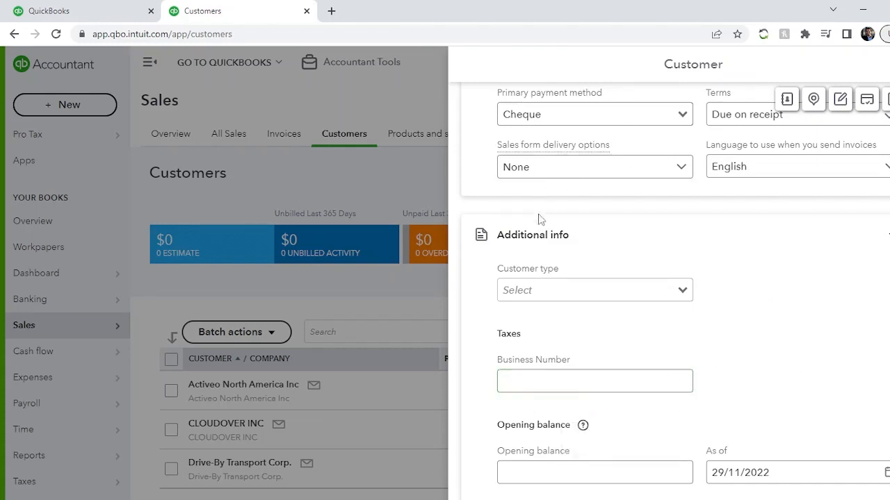
click(640, 292)
click(685, 298)
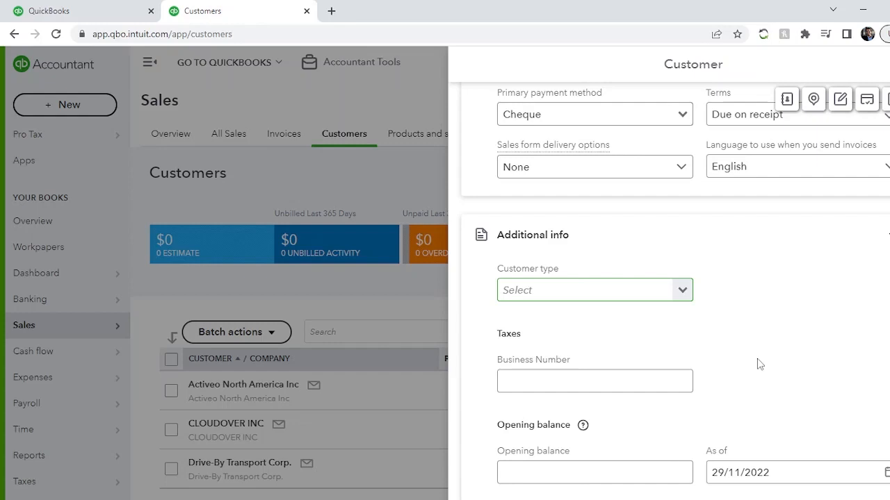
Open the opening balance help article in a new tab and return to the customer form
scroll(759, 364, down, 1)
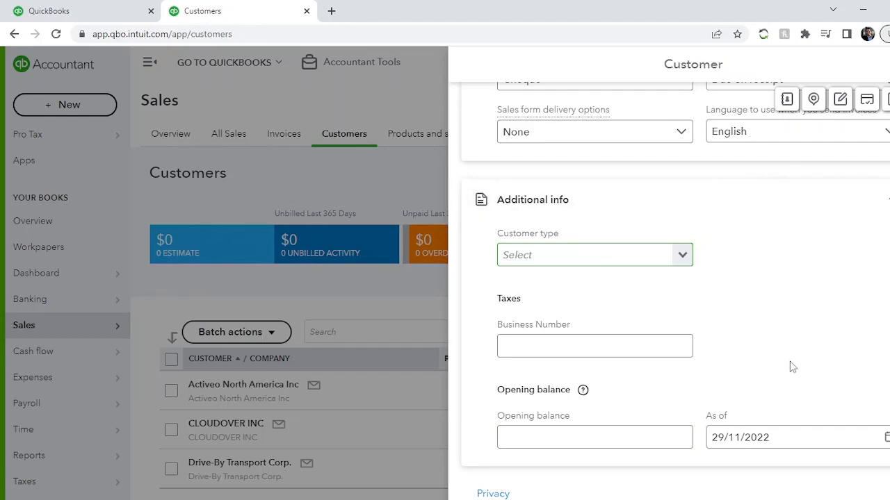
click(564, 433)
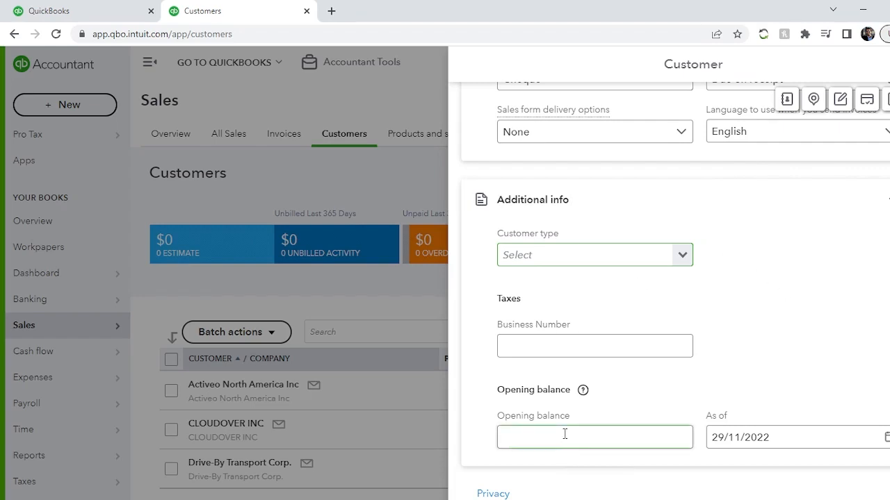
click(756, 291)
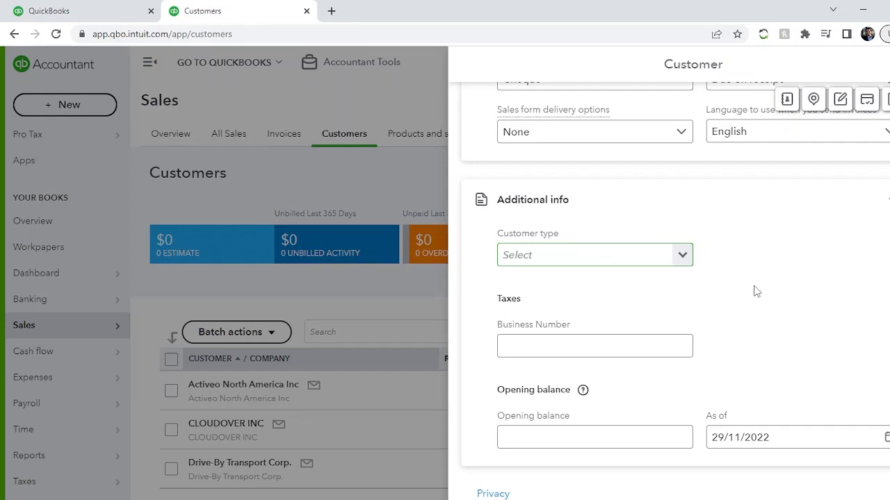
click(586, 437)
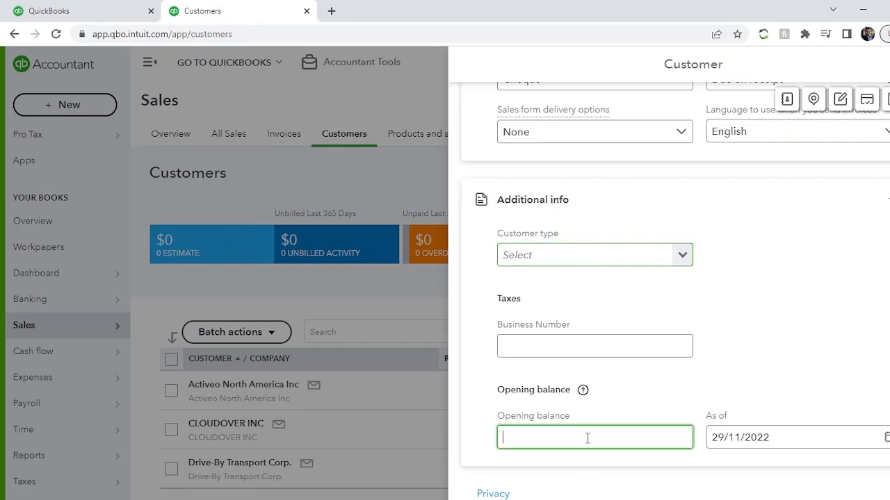
click(730, 331)
click(752, 441)
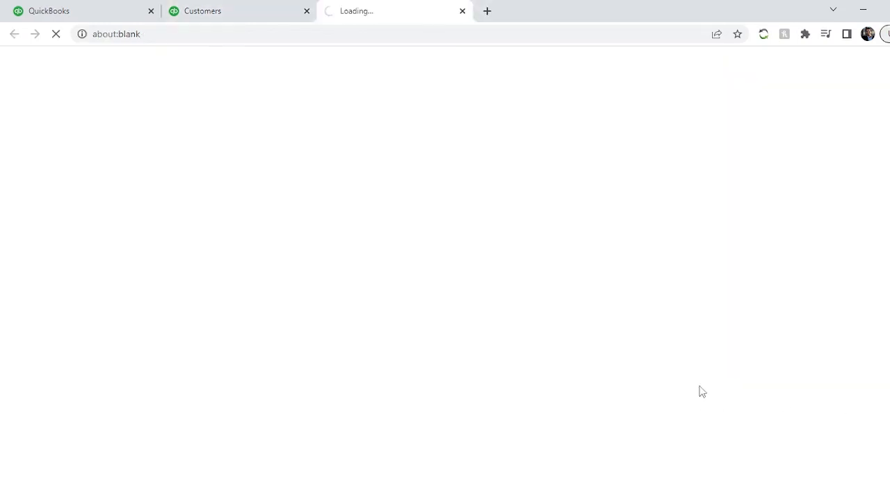
click(209, 10)
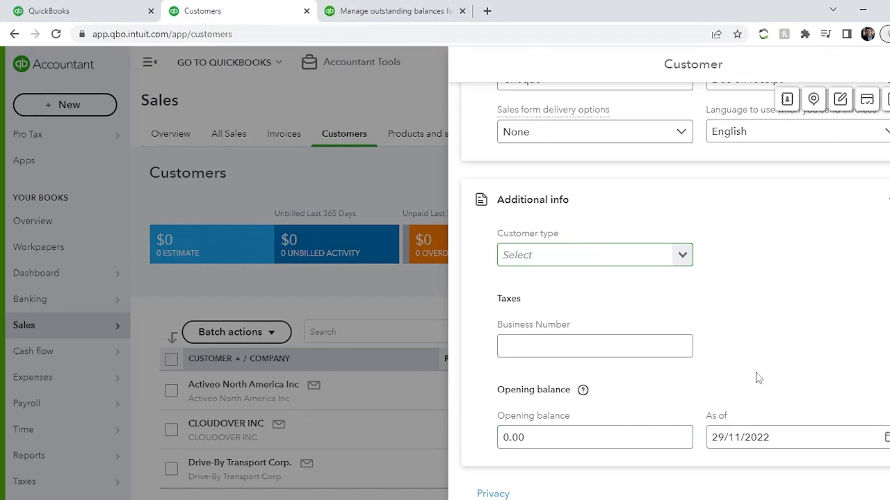
scroll(758, 377, up, 10)
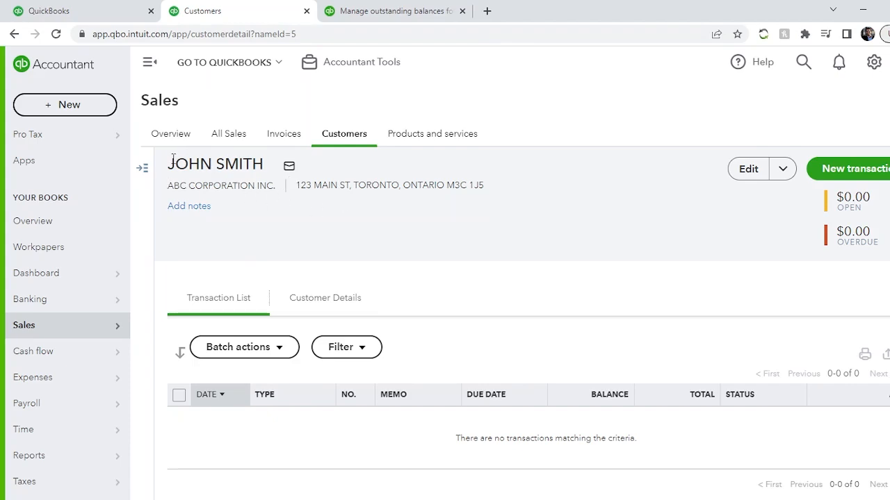
Reopen the saved JOHN SMITH customer record for editing at its opening balance section
drag(169, 163, 272, 167)
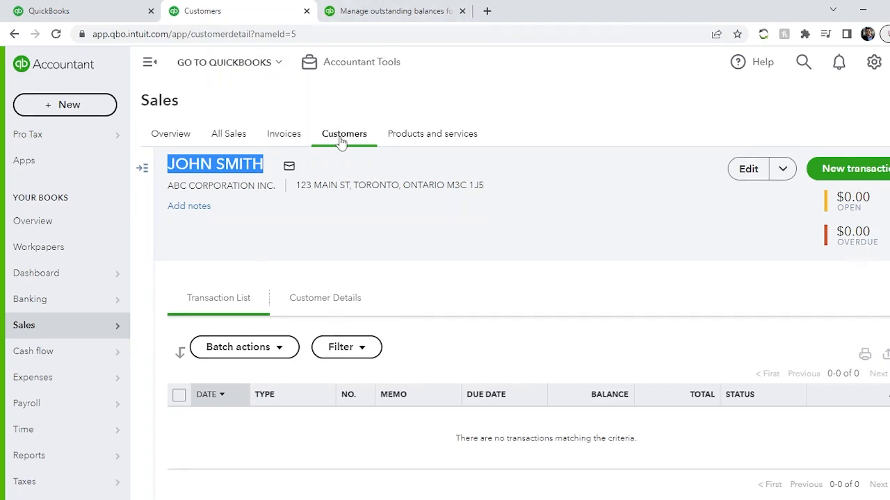
click(790, 169)
click(791, 169)
click(750, 173)
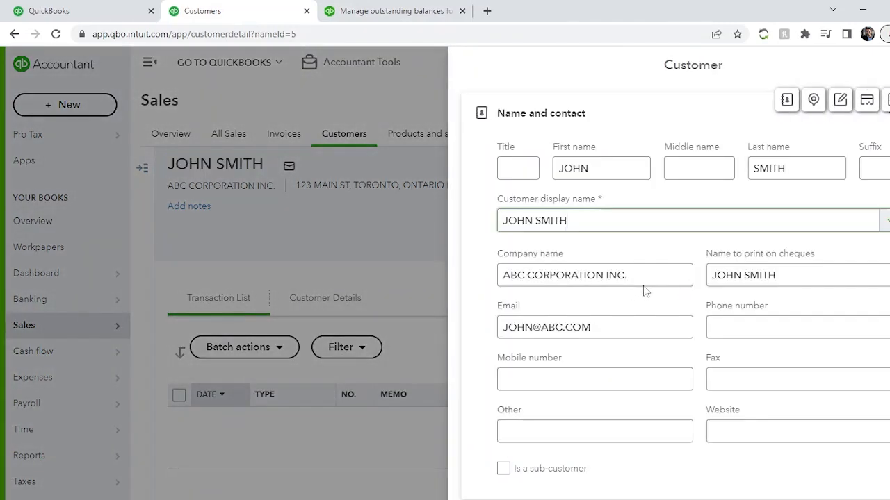
scroll(632, 285, down, 10)
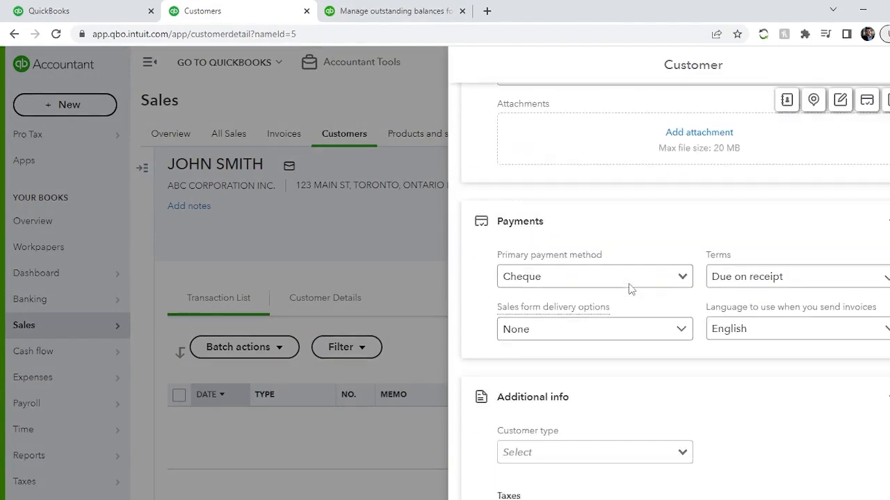
scroll(629, 289, down, 3)
scroll(629, 290, down, 1)
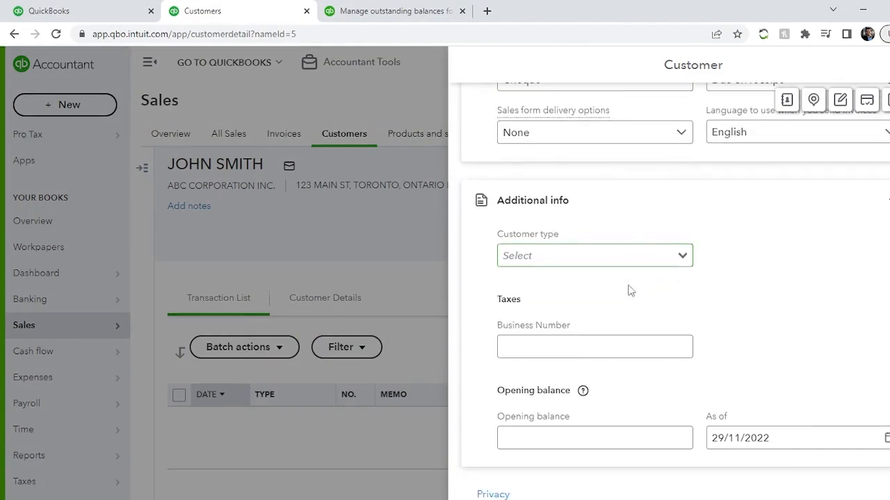
Enter an opening balance of 5500 for the customer
click(592, 441)
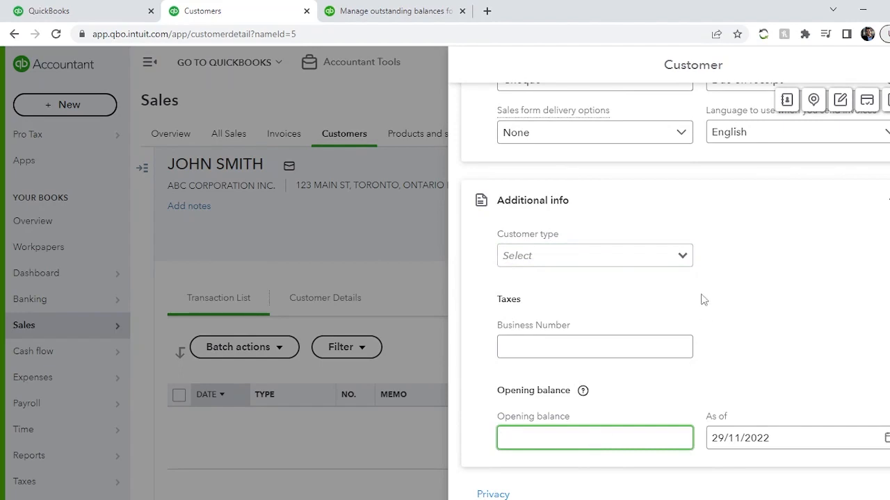
text(5500)
key(Tab)
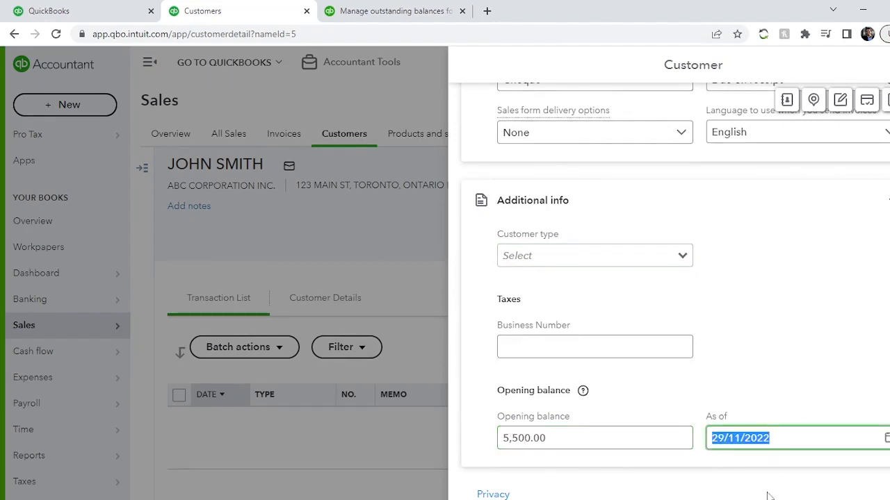
Set the opening balance date to 01/11/2022 and save the customer record
click(886, 439)
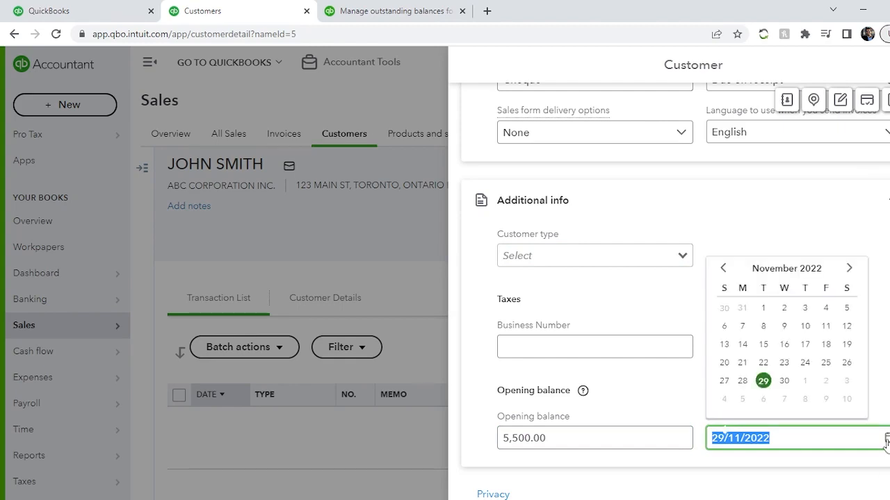
click(763, 362)
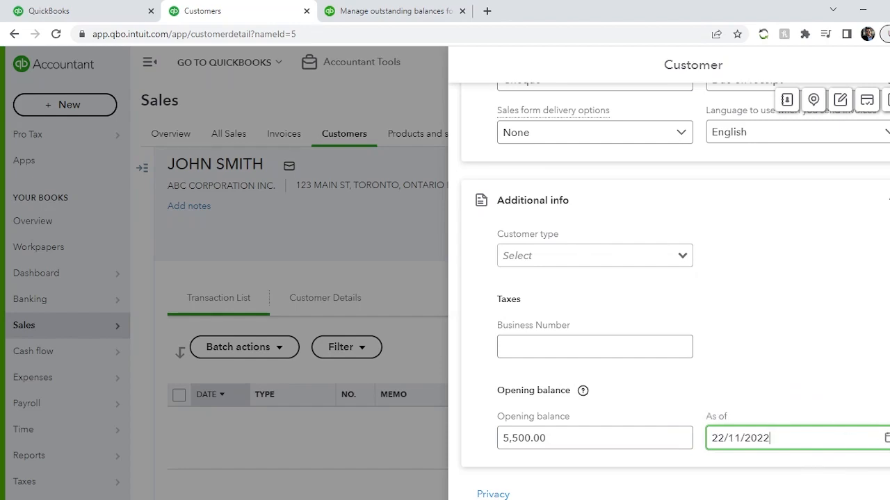
click(885, 438)
click(762, 304)
click(530, 442)
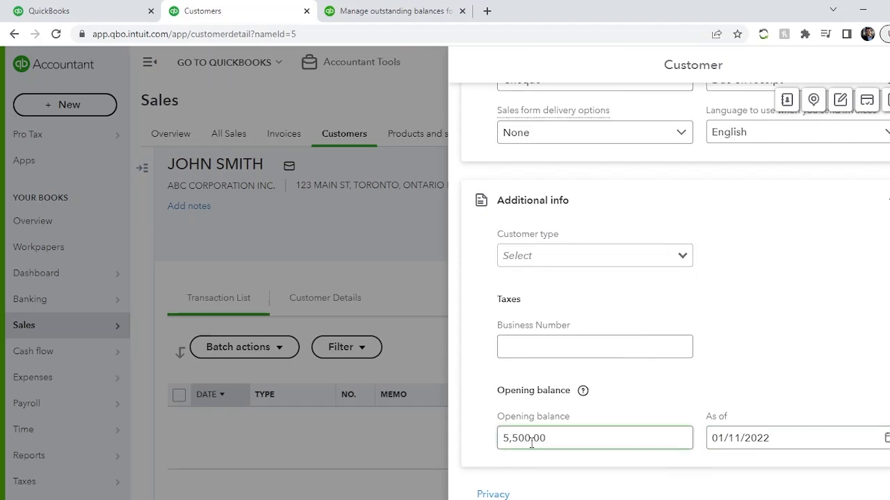
key(Return)
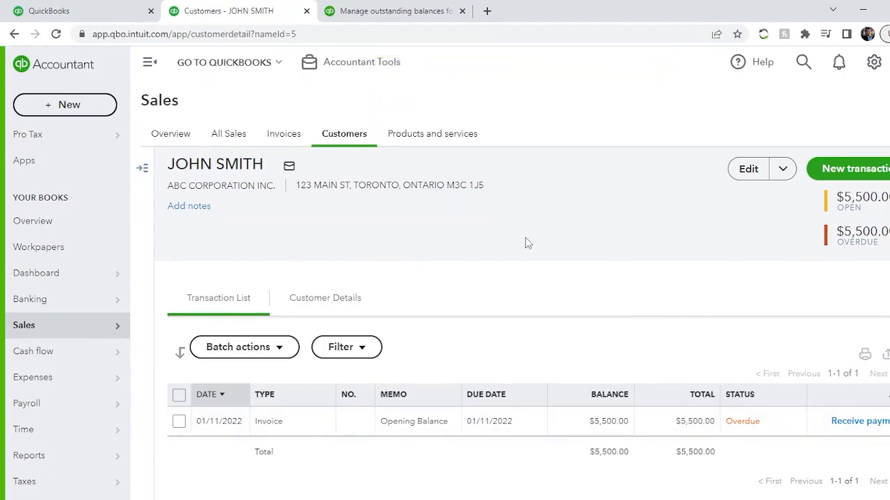
Inspect the customer's open balance figures and the list of new transaction types
drag(837, 205, 867, 212)
click(860, 207)
click(853, 169)
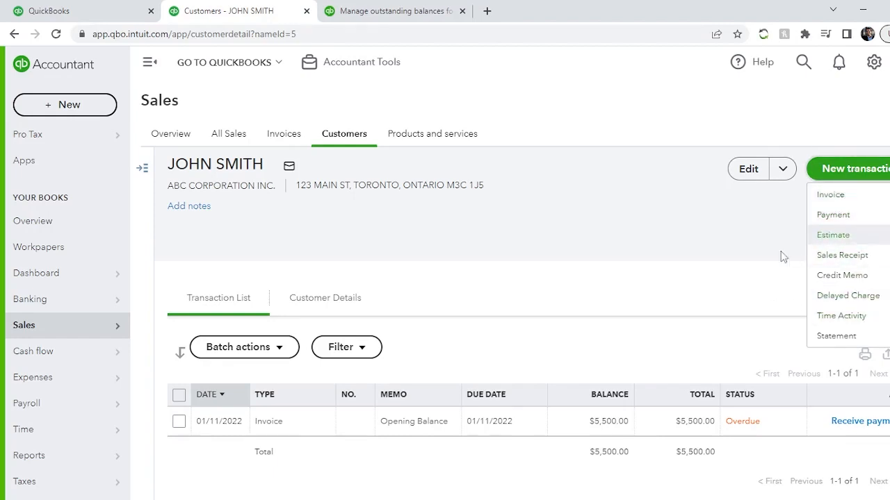
click(673, 270)
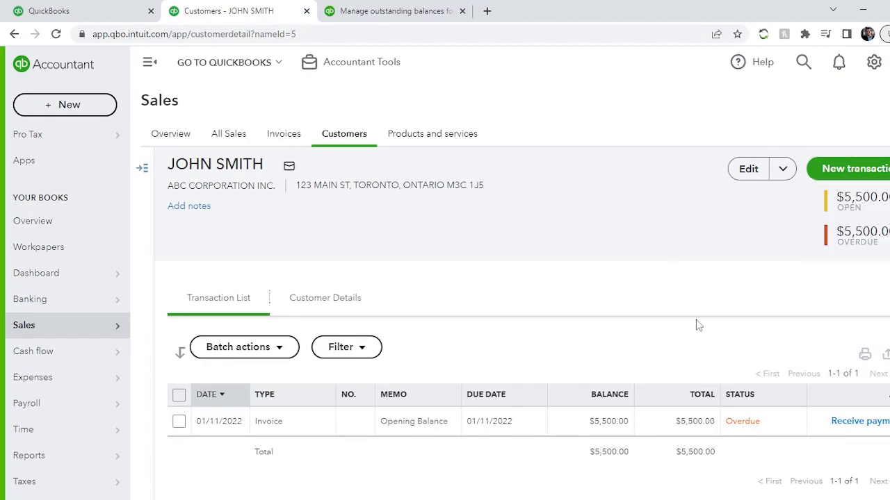